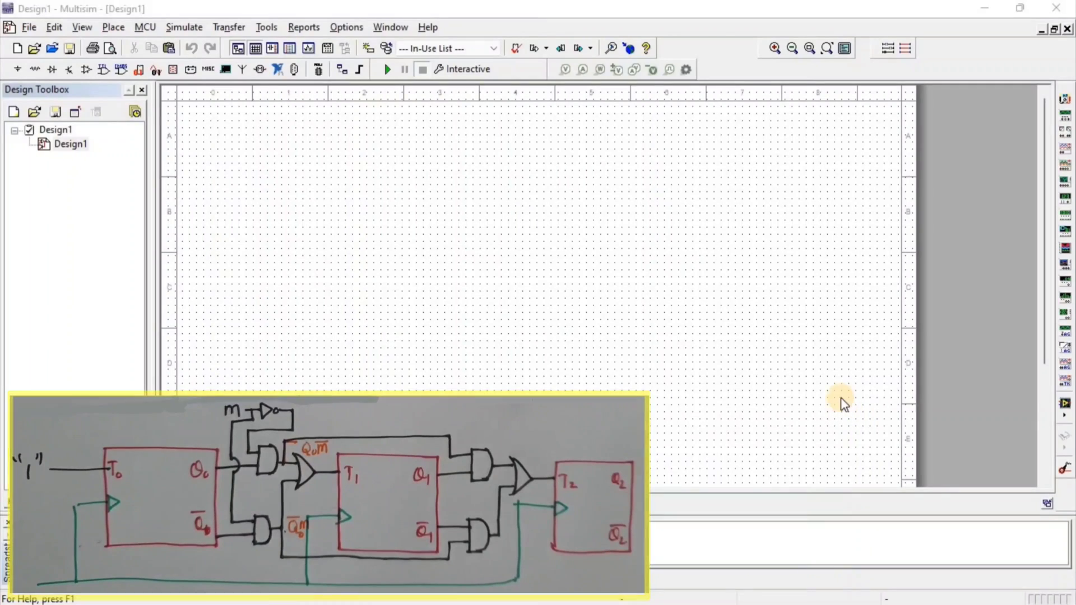
Place a TTL T_FF toggle flip-flop (U1) on the schematic
click(138, 69)
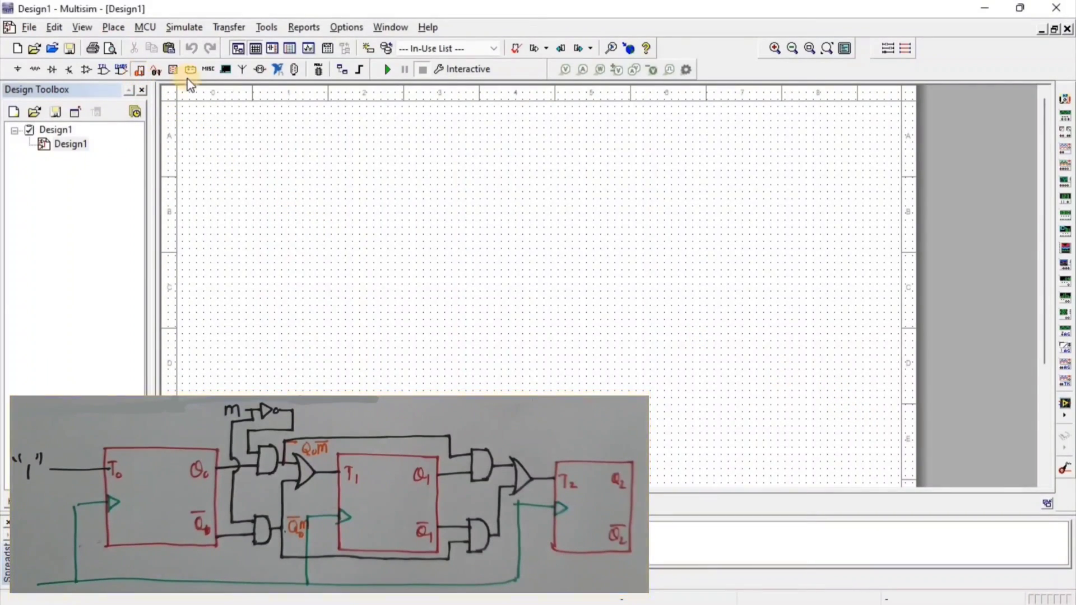
click(374, 136)
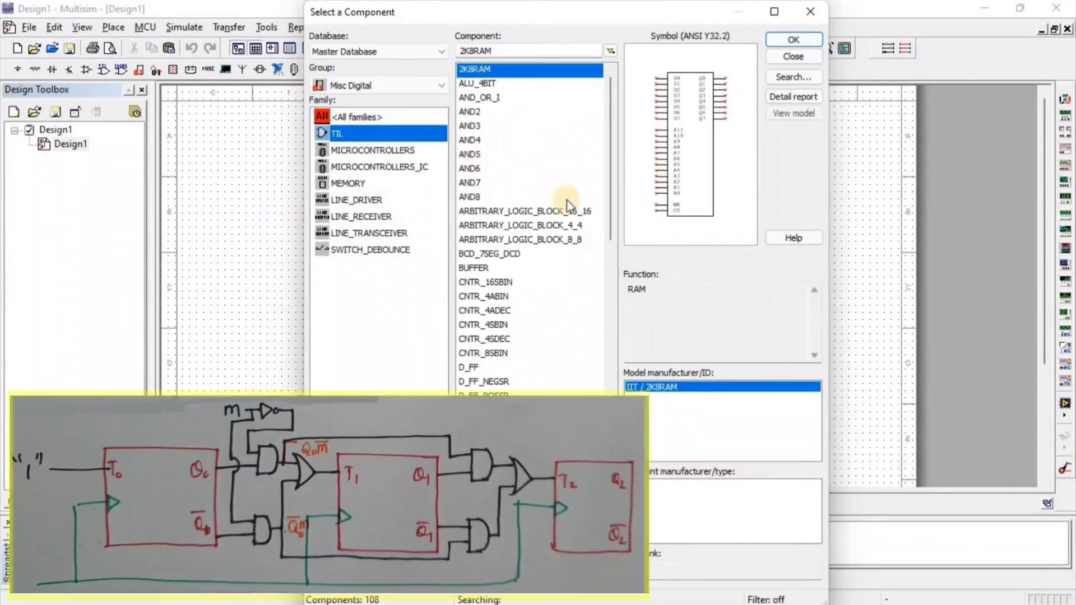
scroll(538, 269, down, 3)
scroll(536, 283, down, 15)
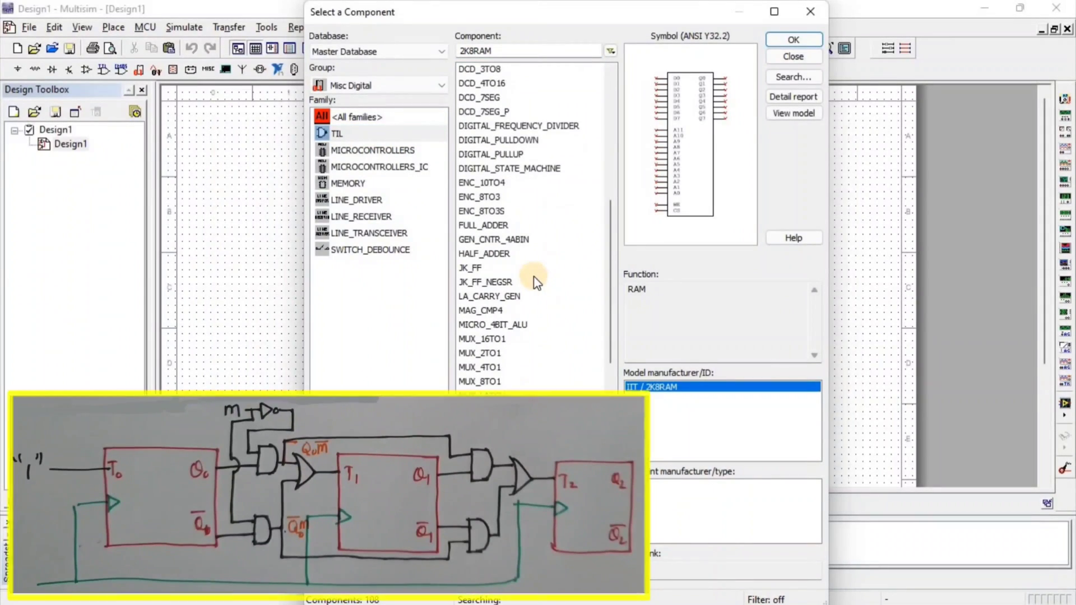
scroll(536, 289, down, 5)
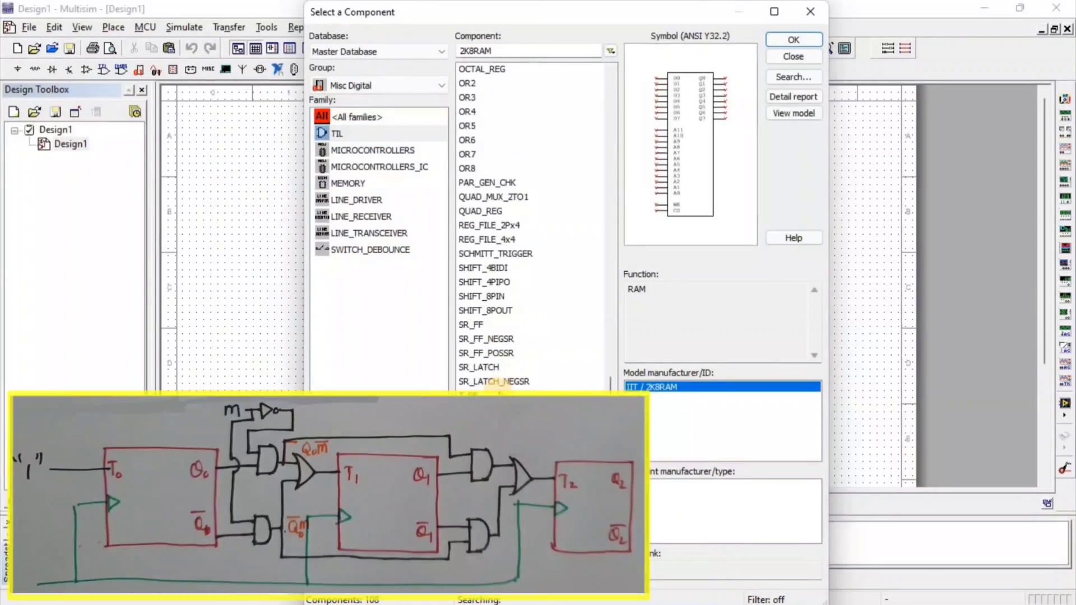
double_click(519, 395)
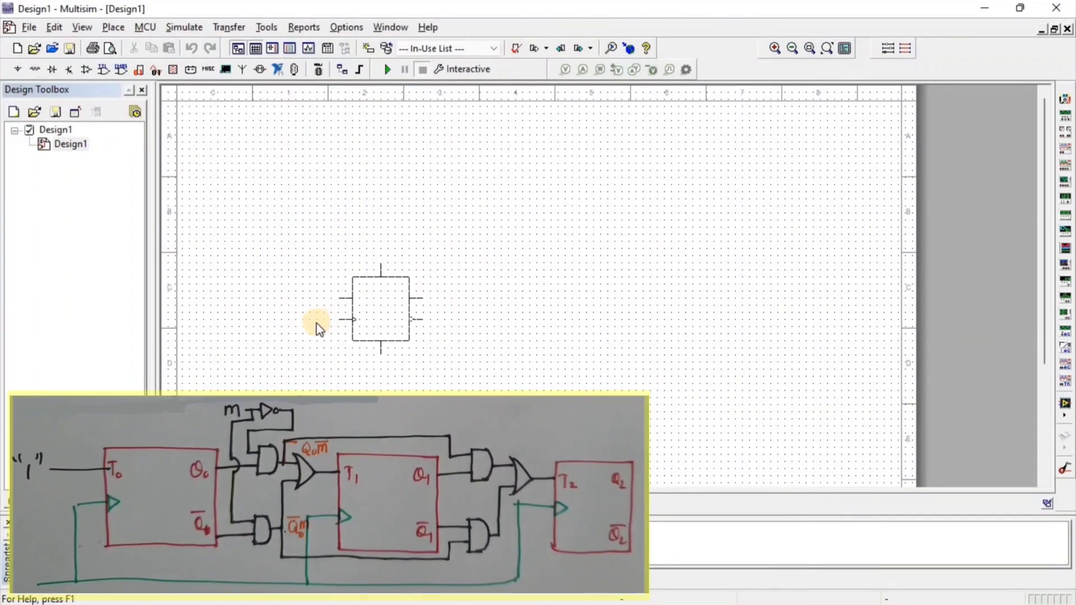
click(317, 327)
Place the AND2 gate (U2), OR2 gate (U3) and NOT inverter (U4) on the schematic
scroll(528, 176, up, 15)
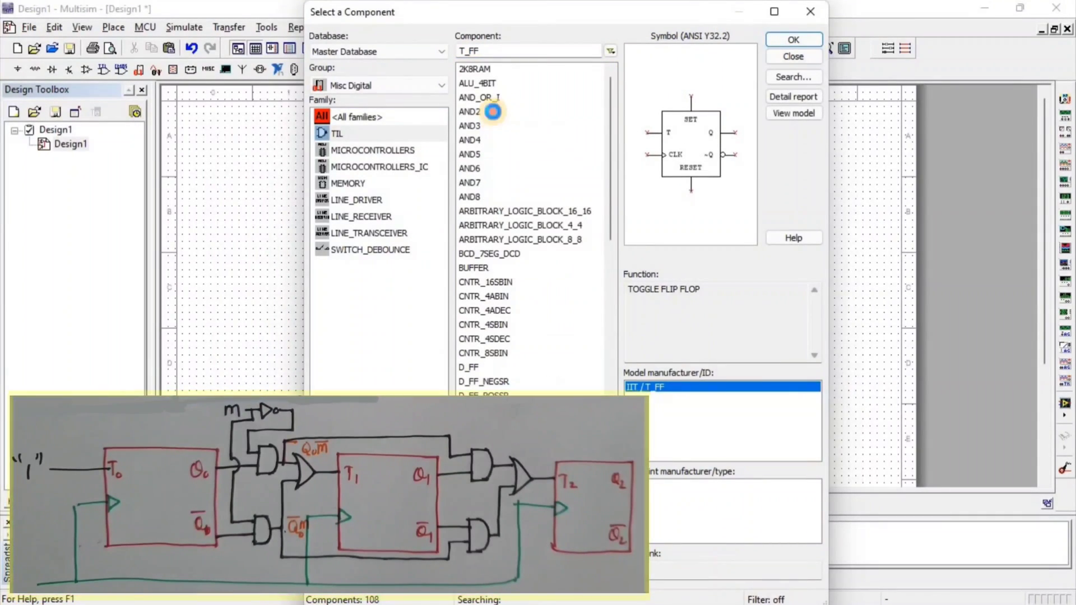
click(487, 111)
key(Return)
click(428, 184)
scroll(506, 300, down, 15)
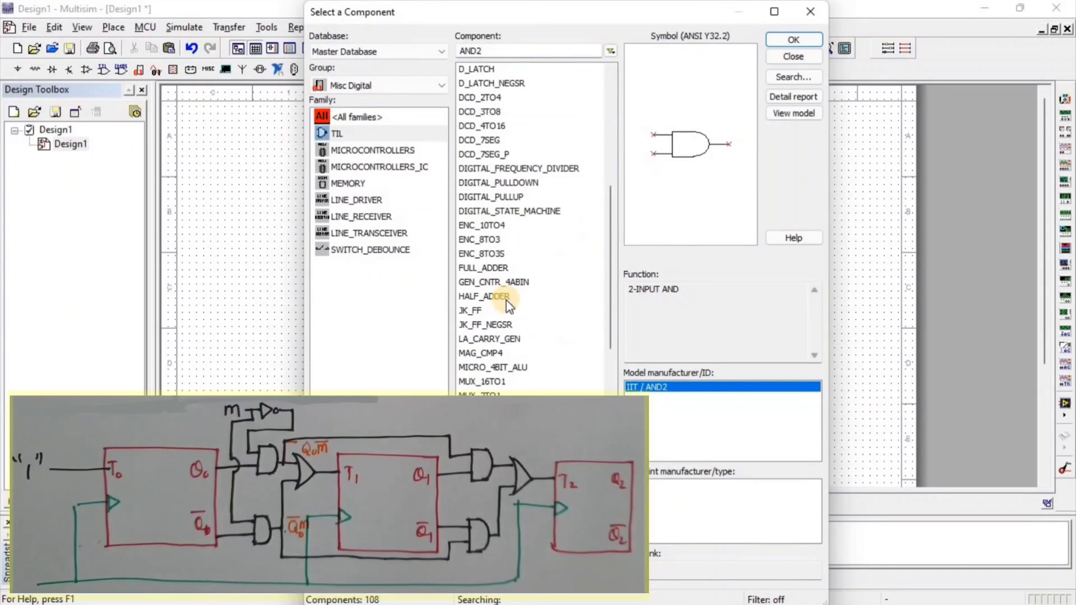
scroll(488, 360, down, 3)
double_click(474, 339)
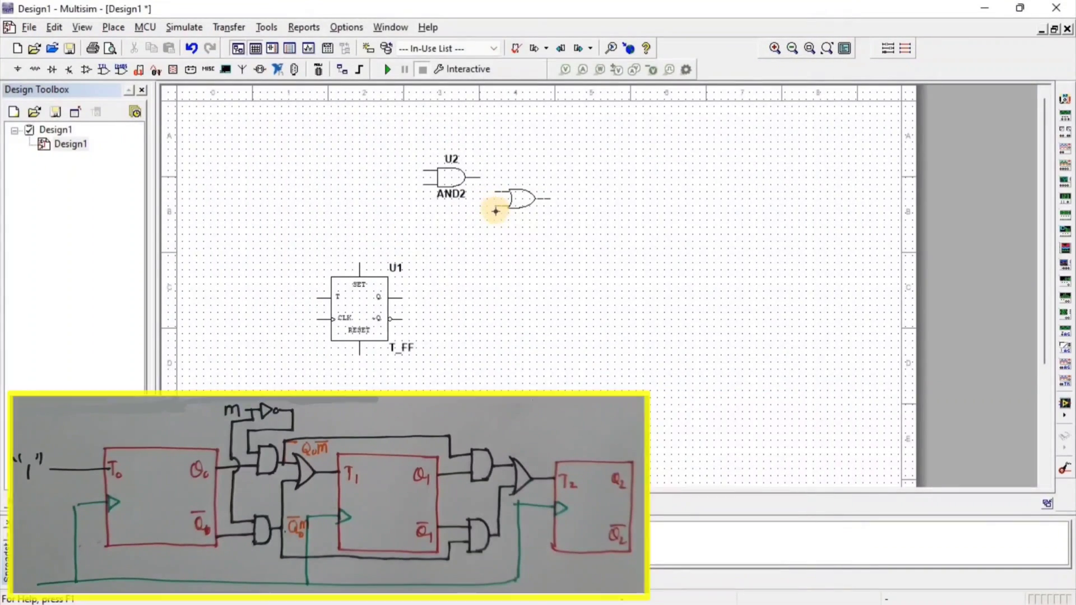
click(493, 209)
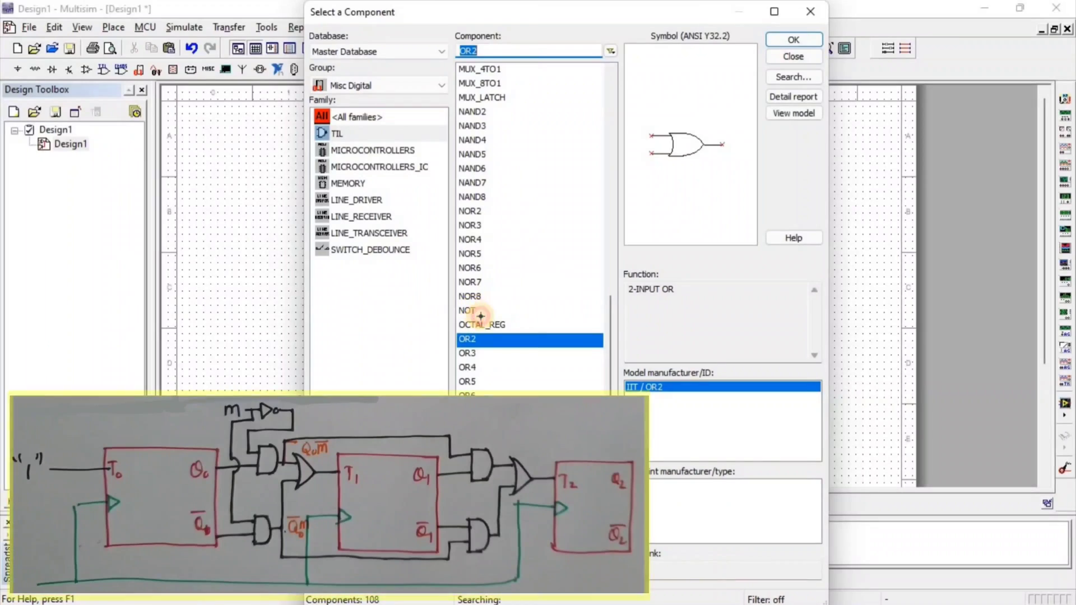
double_click(473, 310)
click(347, 168)
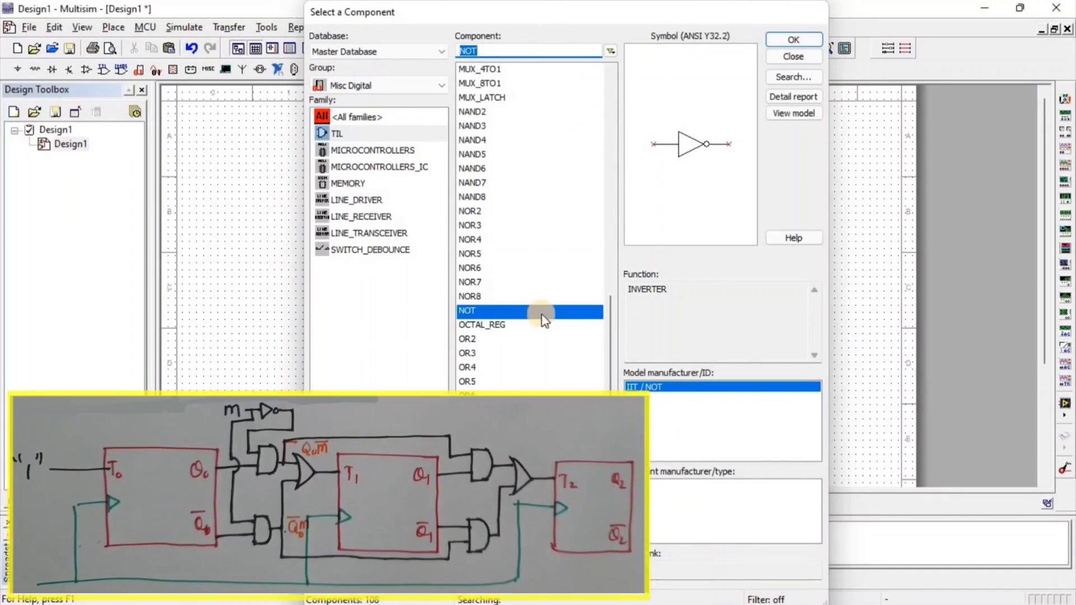
key(Escape)
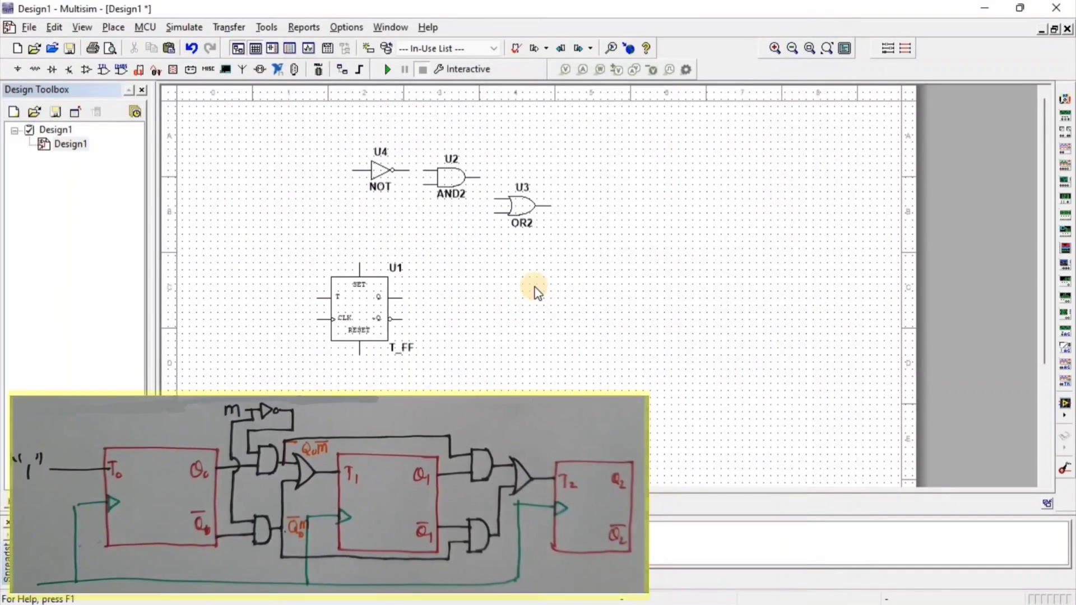
Copy flip-flop U1 twice to add U5 and U6 in a row to its right
click(377, 311)
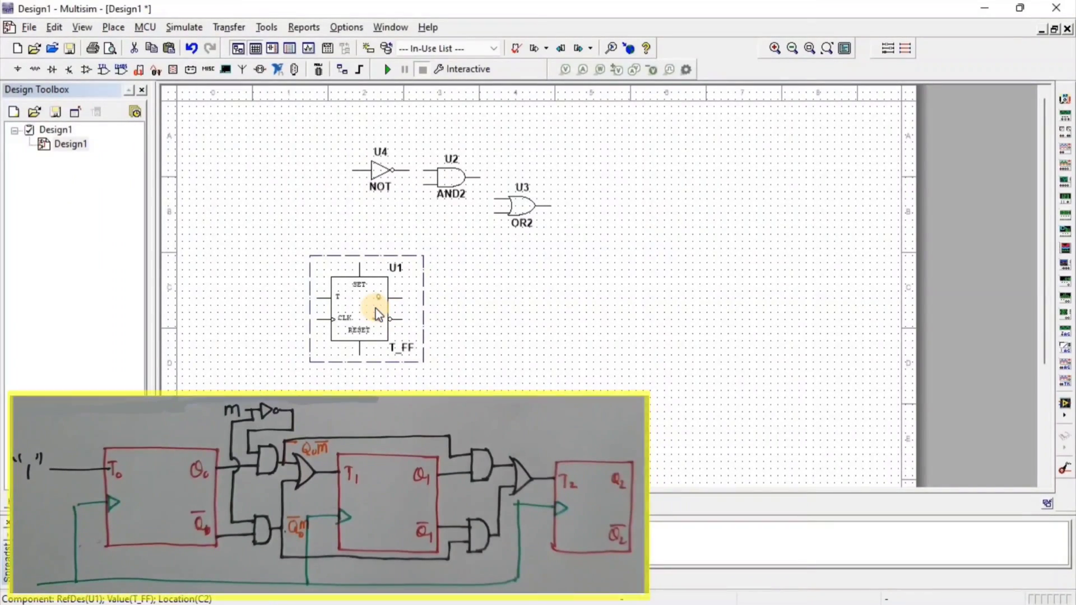
key(ctrl+c)
key(ctrl+v)
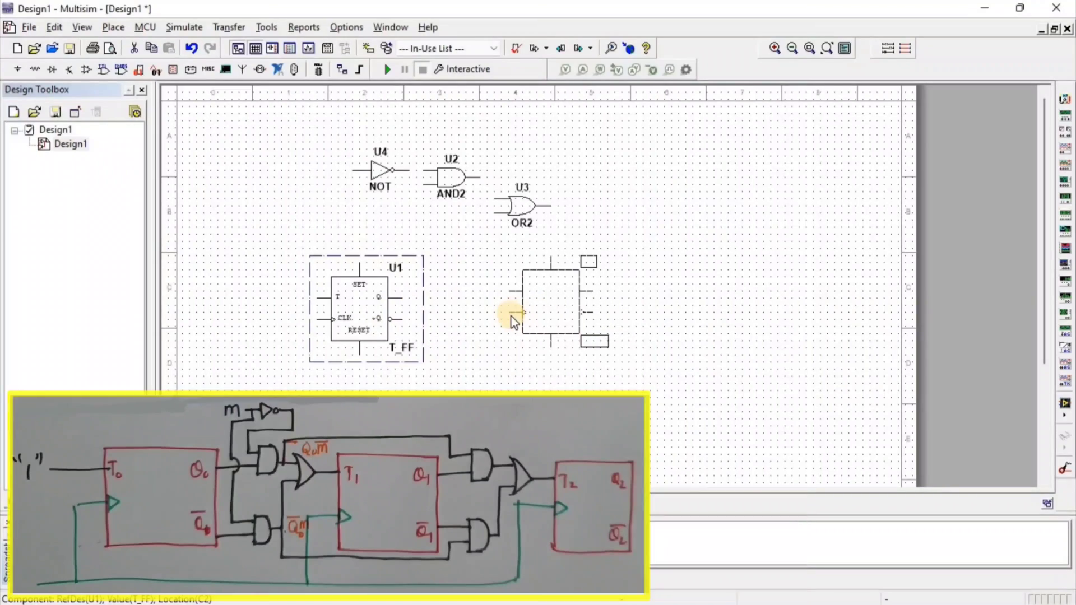
click(510, 312)
key(ctrl+v)
click(694, 312)
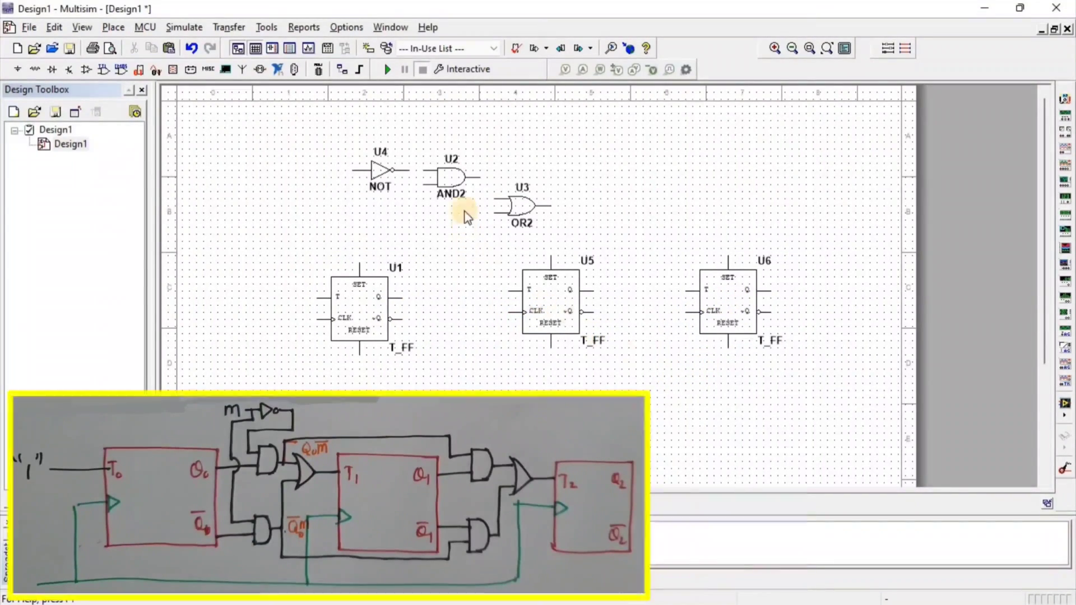
Copy AND gate U2 to add a second AND gate, U7, below it
click(456, 193)
key(ctrl+c)
key(ctrl+v)
click(443, 238)
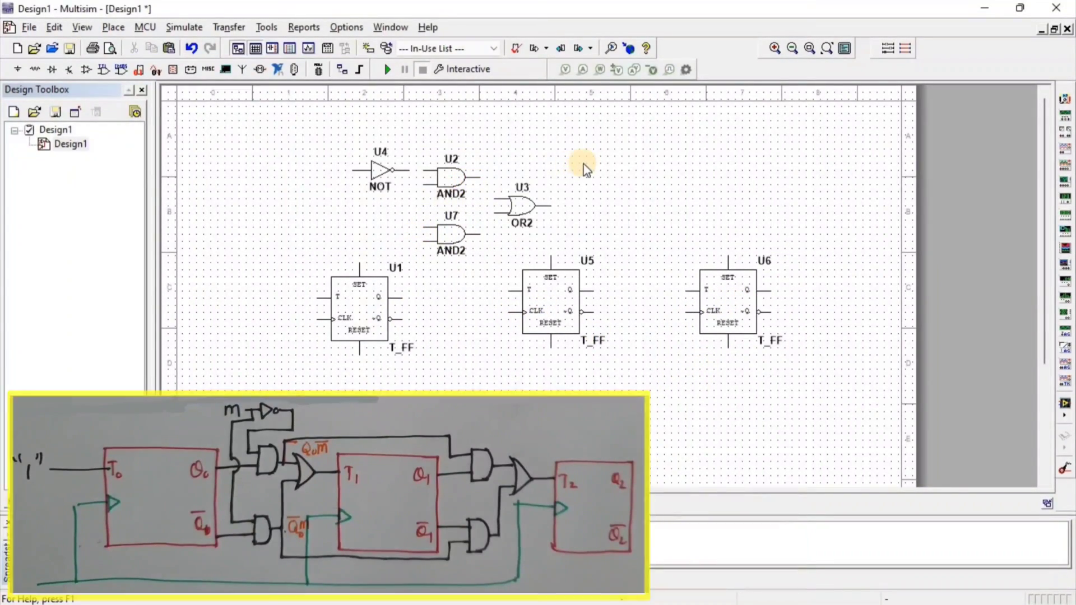
Place function generators XFG1 and XFG2 at top left and oscilloscope XSC1 at upper right
click(1063, 116)
click(279, 149)
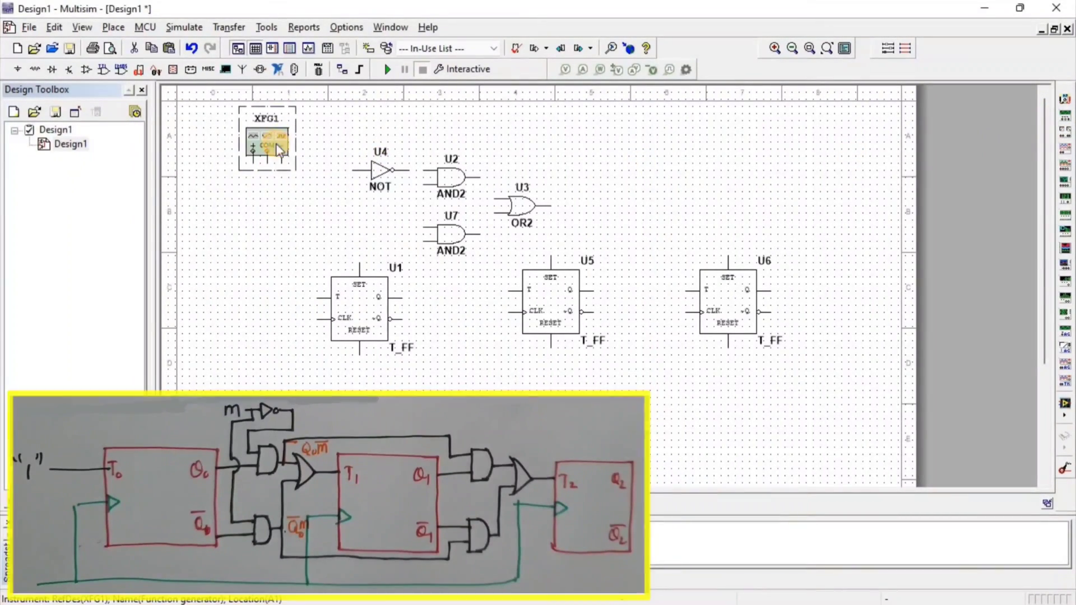
key(ctrl+c)
key(ctrl+v)
click(200, 163)
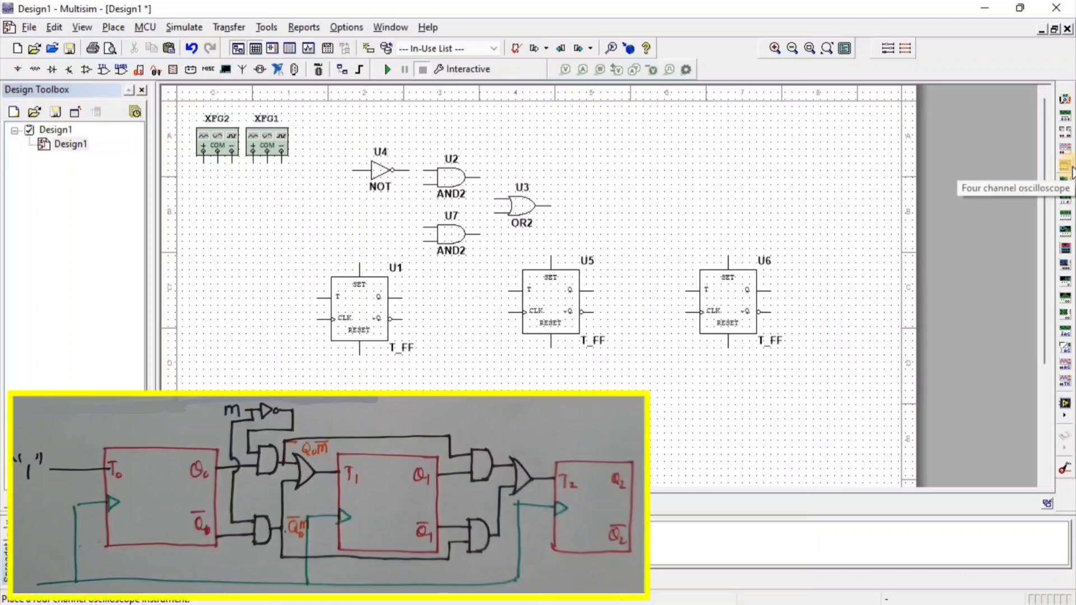
click(1064, 167)
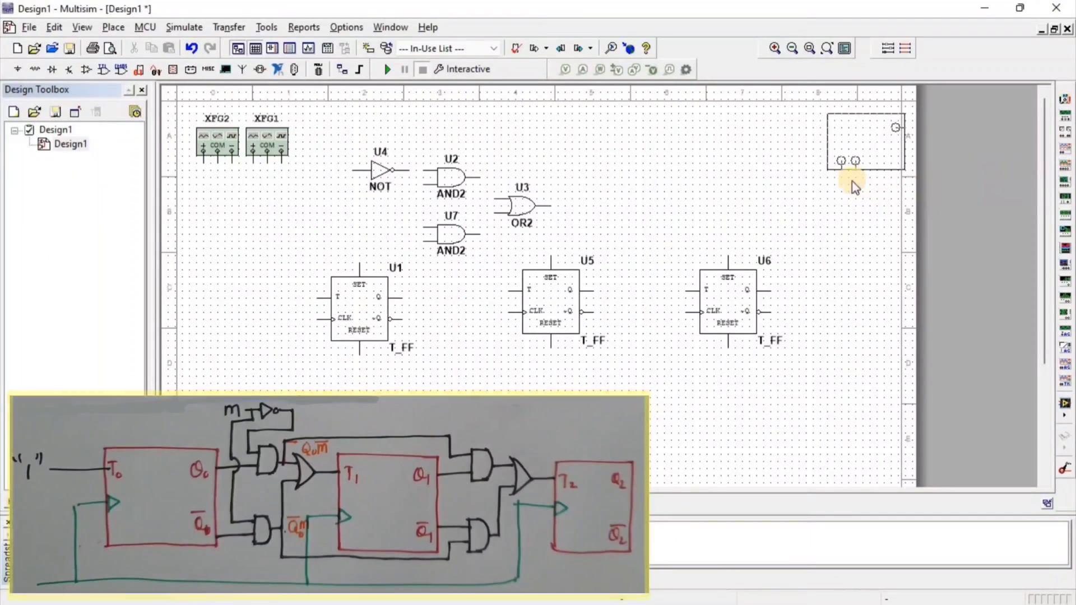
click(828, 223)
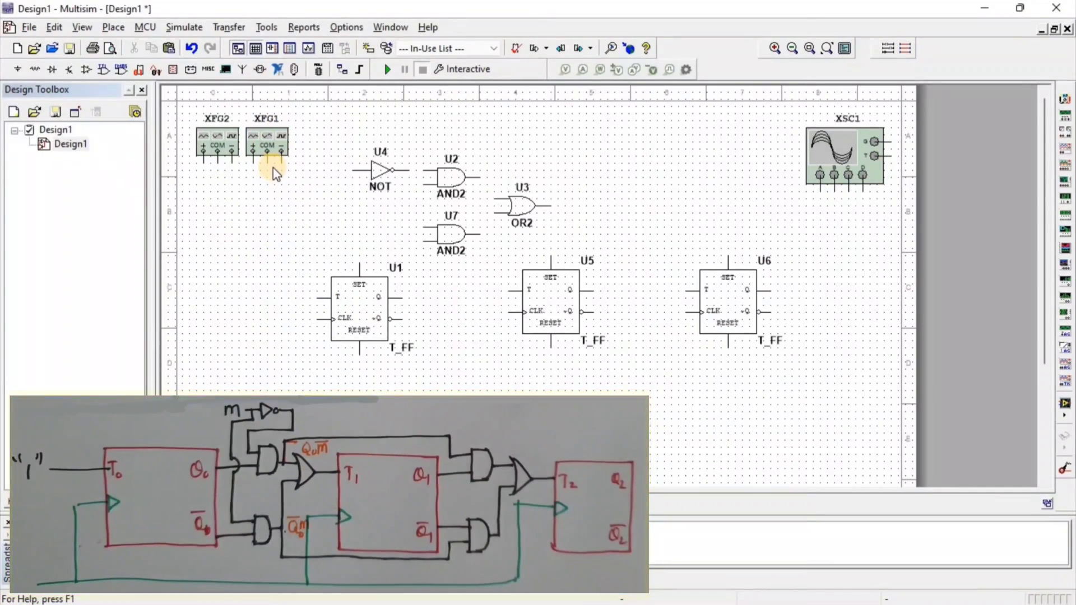
Place a GROUND symbol from the power sources below the function generators
click(19, 70)
click(399, 134)
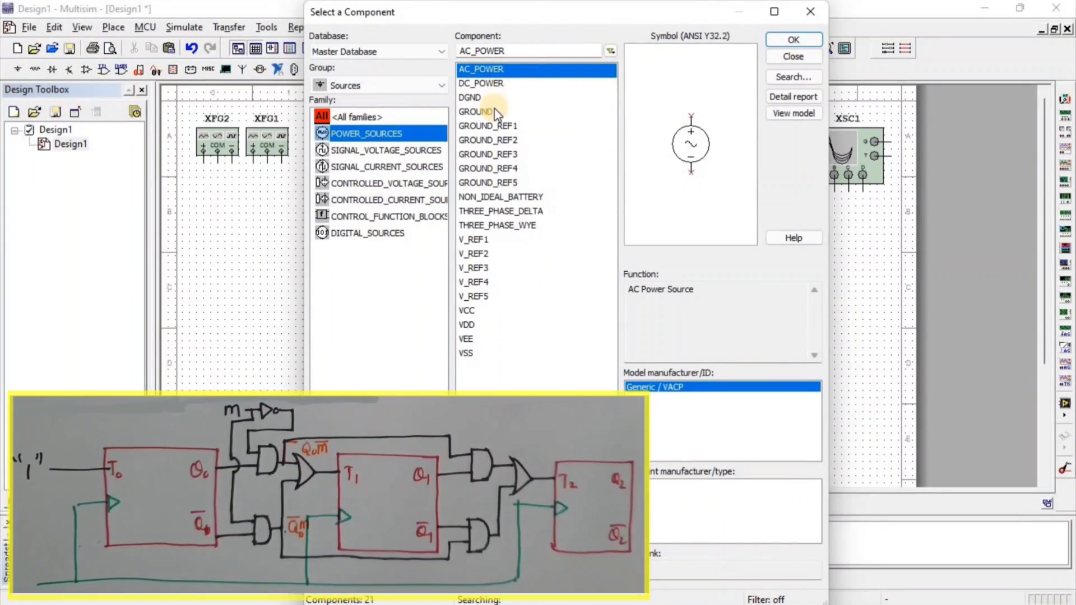
click(496, 111)
double_click(513, 111)
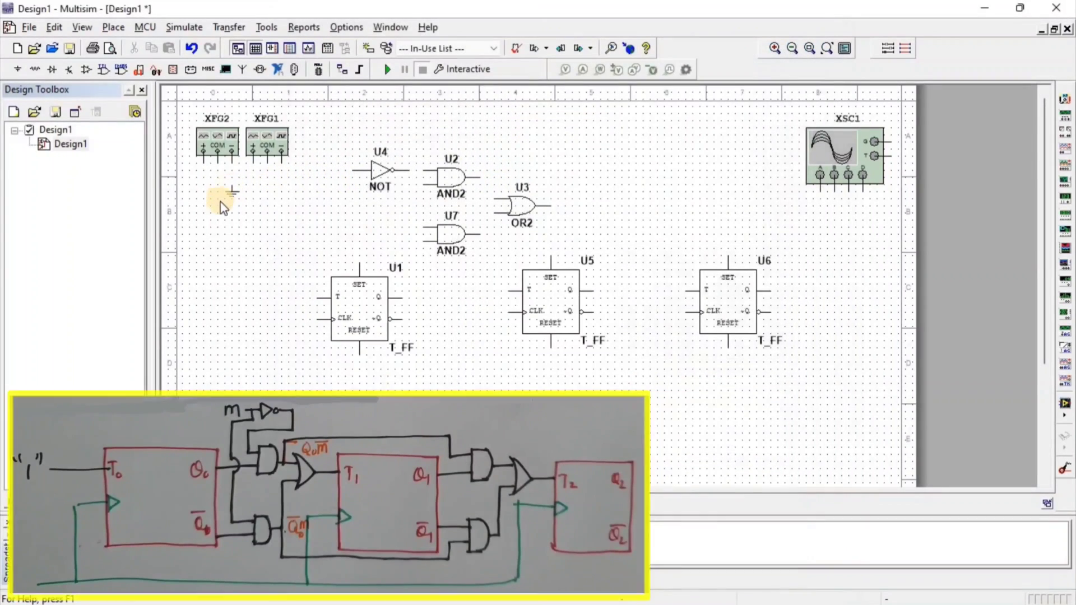
click(218, 210)
key(Escape)
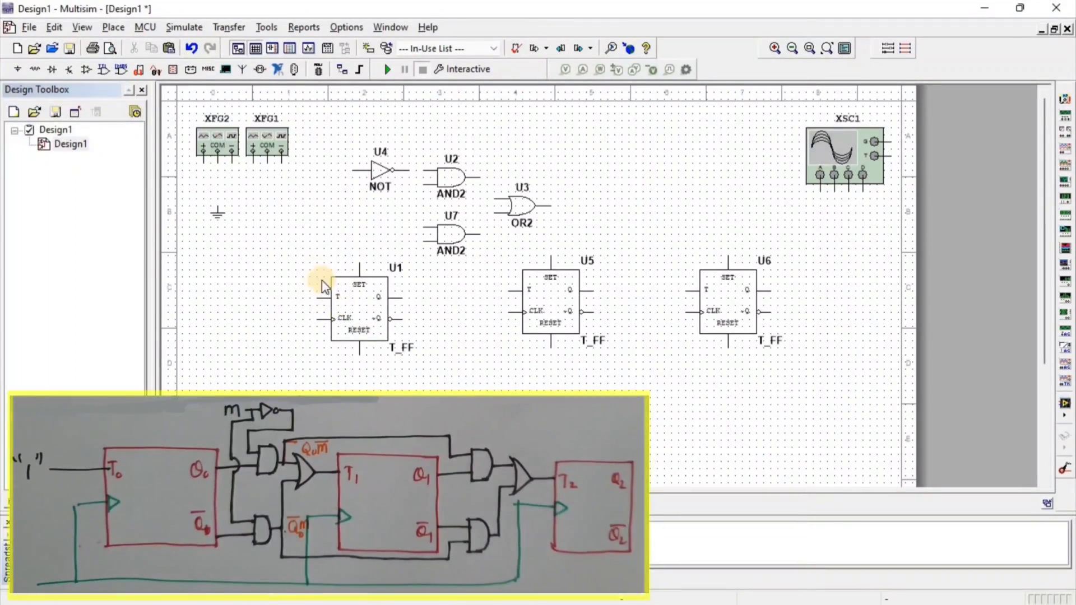
Choose the INTERACTIVE_DIGITAL_CONSTANT from the digital sources
click(21, 69)
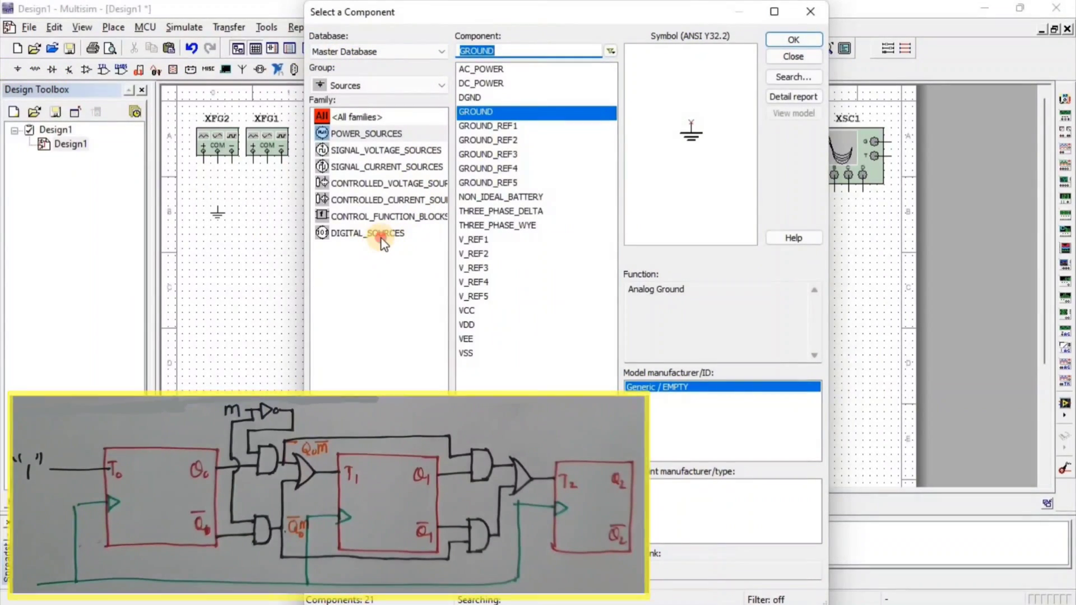
click(382, 239)
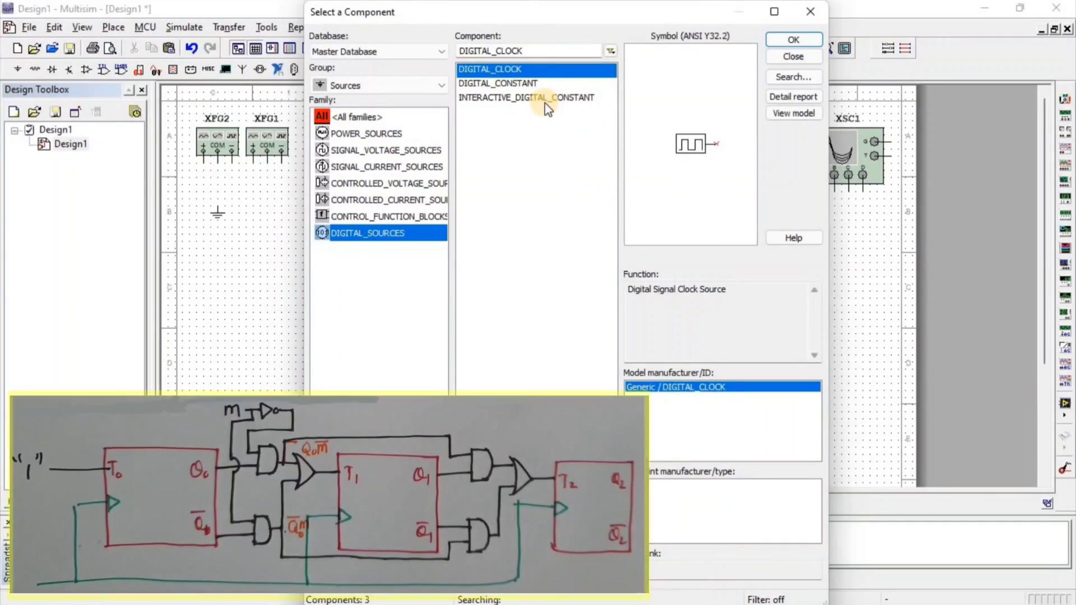
double_click(544, 100)
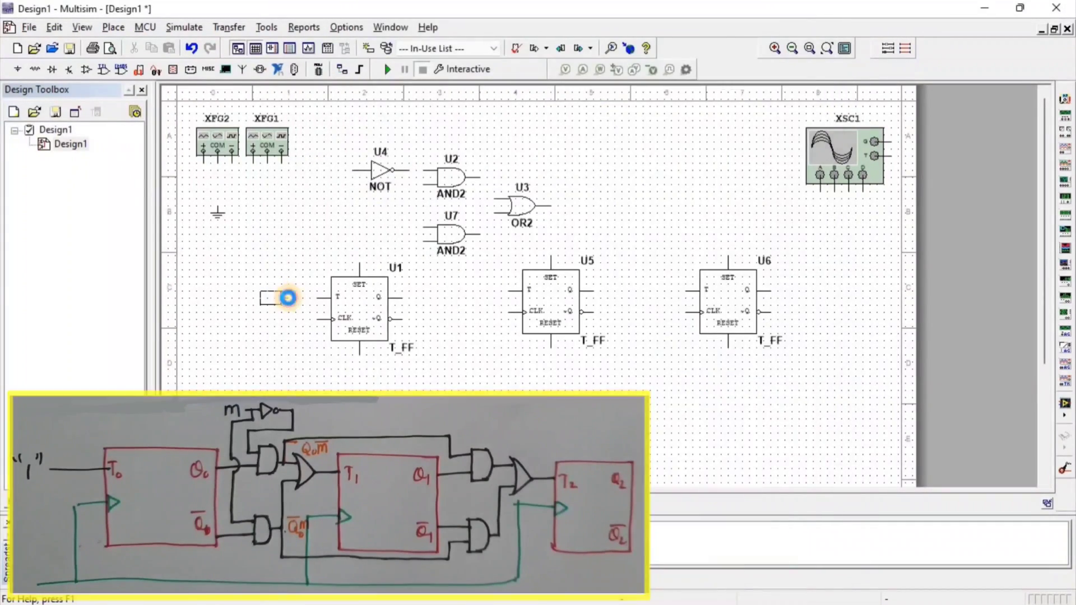
Place digital constant U8 left of U1; wire XFG1 through the NOT gate, U2 and U7 into U3
click(287, 298)
key(Escape)
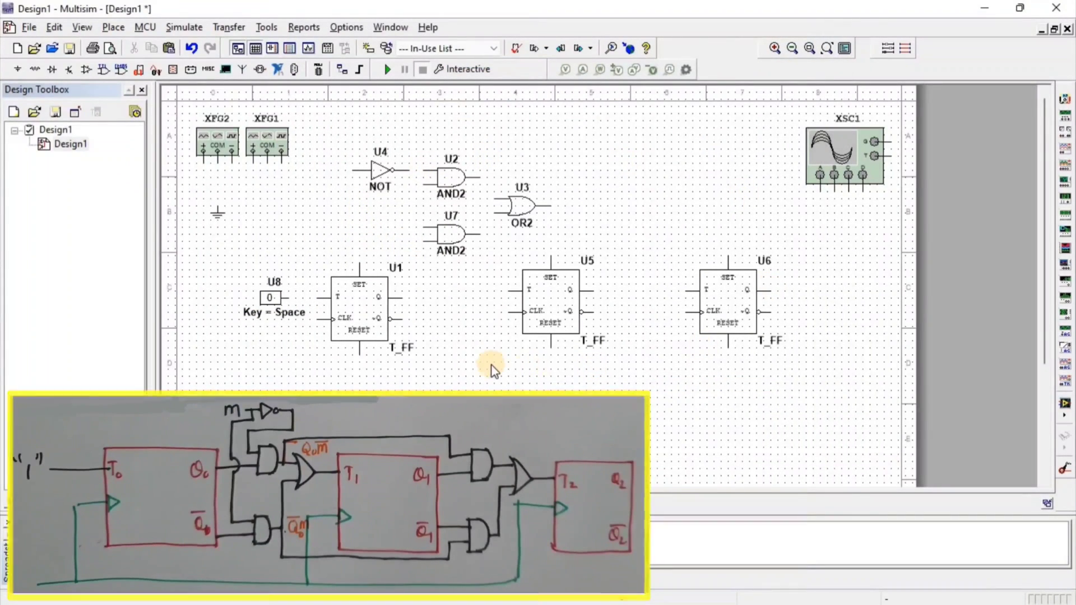
click(253, 162)
click(356, 170)
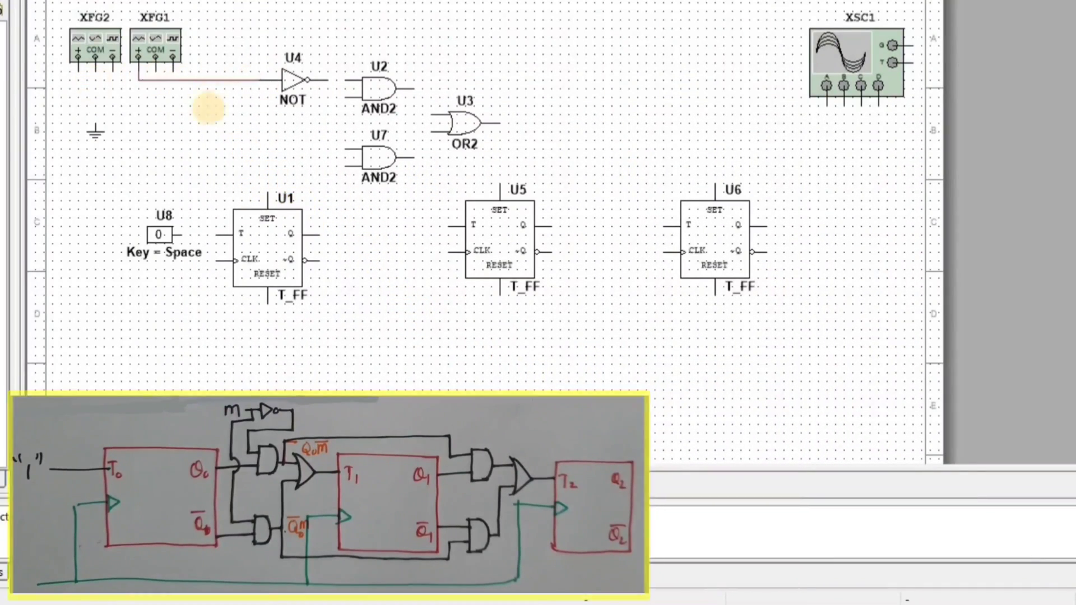
click(327, 80)
click(345, 80)
click(415, 88)
click(440, 115)
click(414, 157)
click(440, 132)
Wire U1's outputs to the AND gate inputs and U3's output to U5's T input
click(345, 98)
click(318, 234)
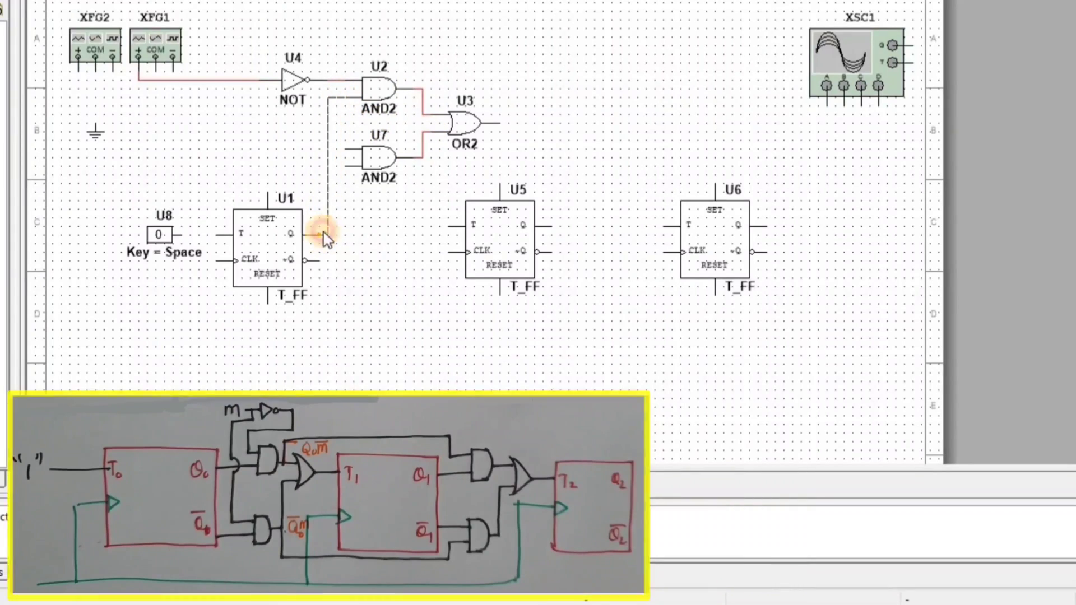
click(345, 149)
click(233, 80)
click(346, 166)
click(317, 260)
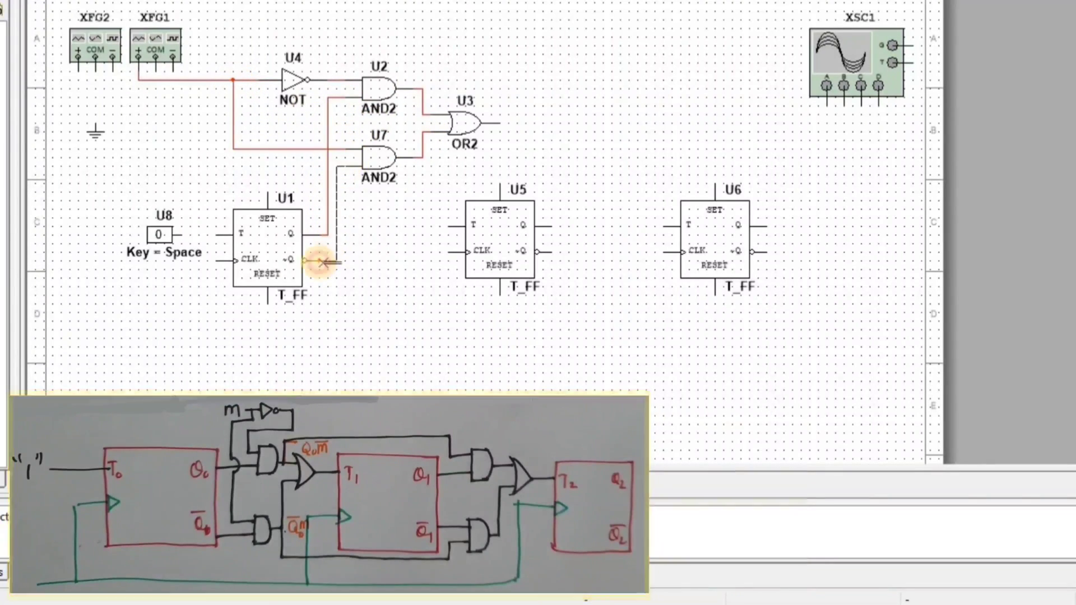
click(498, 123)
click(447, 227)
Duplicate the gate group as U9, U11, U10, move U6 right, and wire U9's inputs
drag(344, 48, 469, 163)
key(ctrl+c)
key(ctrl+v)
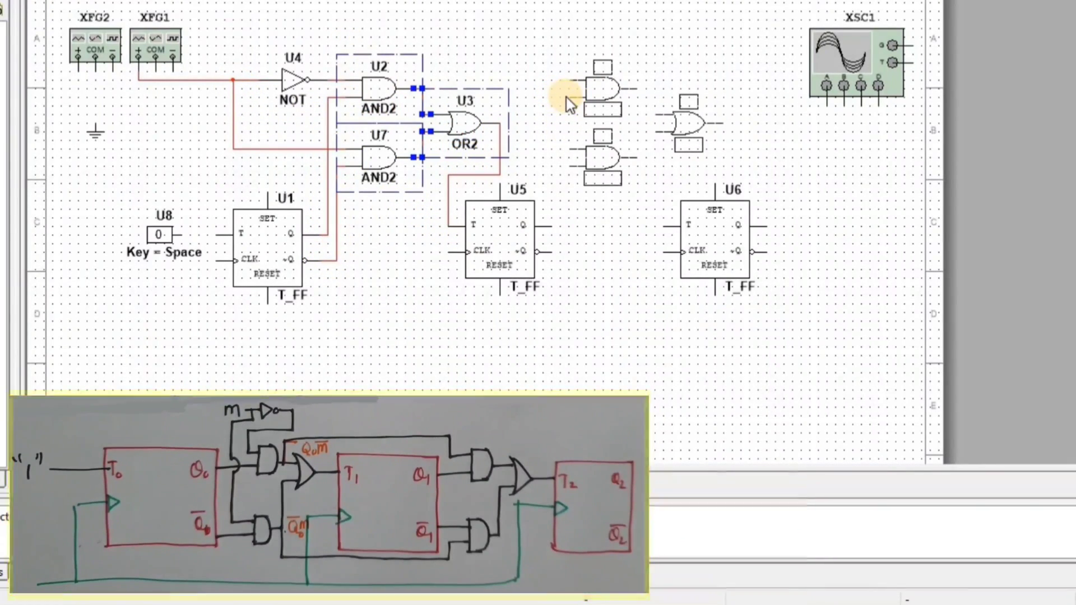
click(569, 101)
click(717, 241)
click(421, 89)
click(569, 80)
click(574, 97)
click(552, 226)
drag(558, 53, 728, 168)
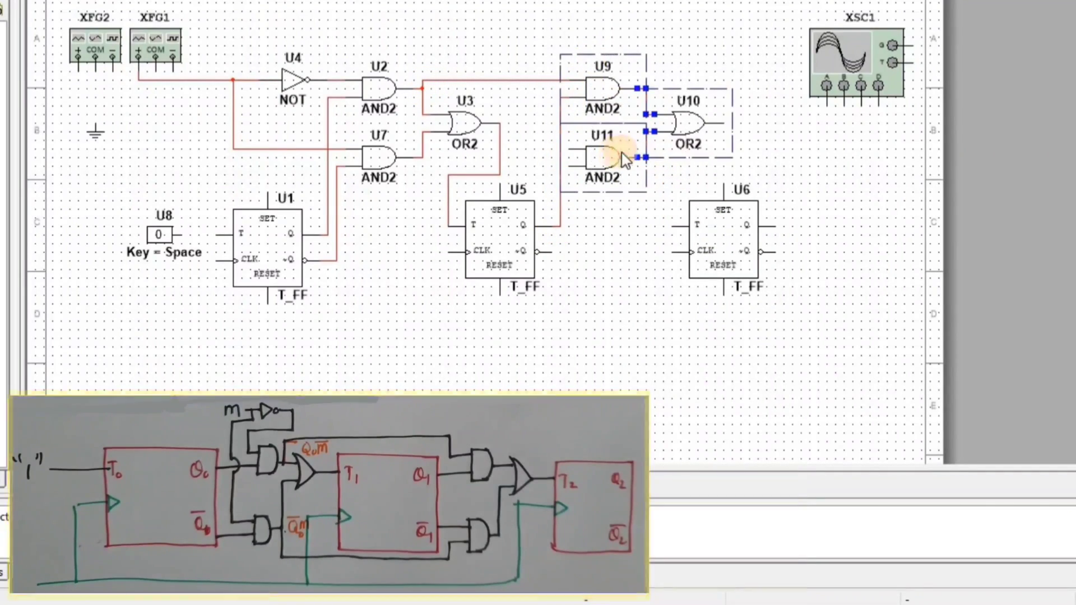
drag(619, 149, 628, 148)
Wire U11's inputs and connect U10's output to U6's T input
click(538, 252)
click(593, 150)
click(594, 166)
click(336, 260)
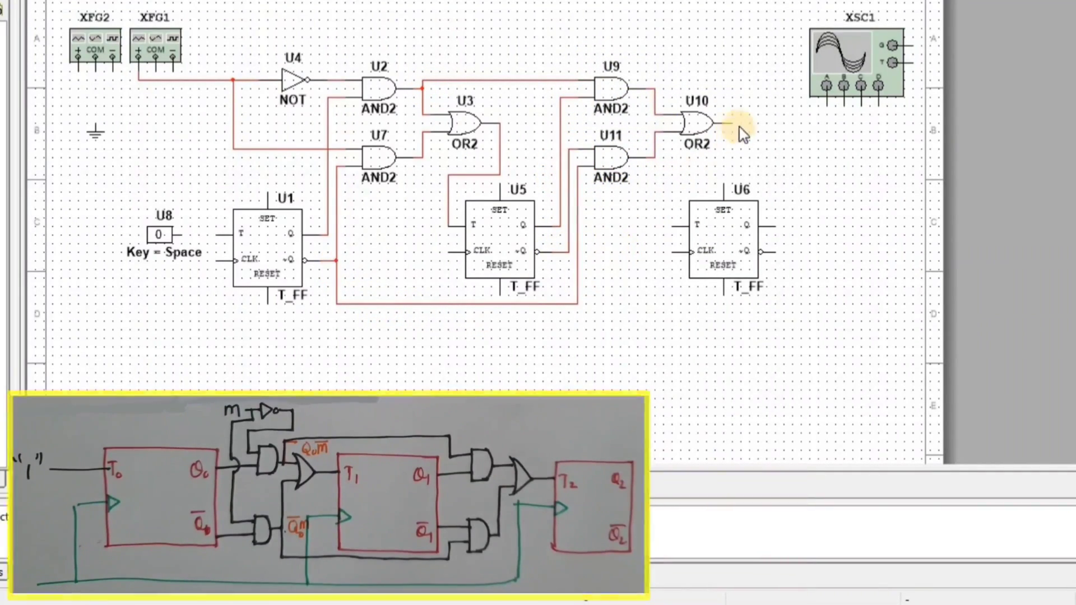
click(731, 123)
click(681, 226)
Join the U6, U5 and U1 clock inputs to XFG2's positive terminal and connect U8 to U1's T input
click(683, 252)
click(682, 336)
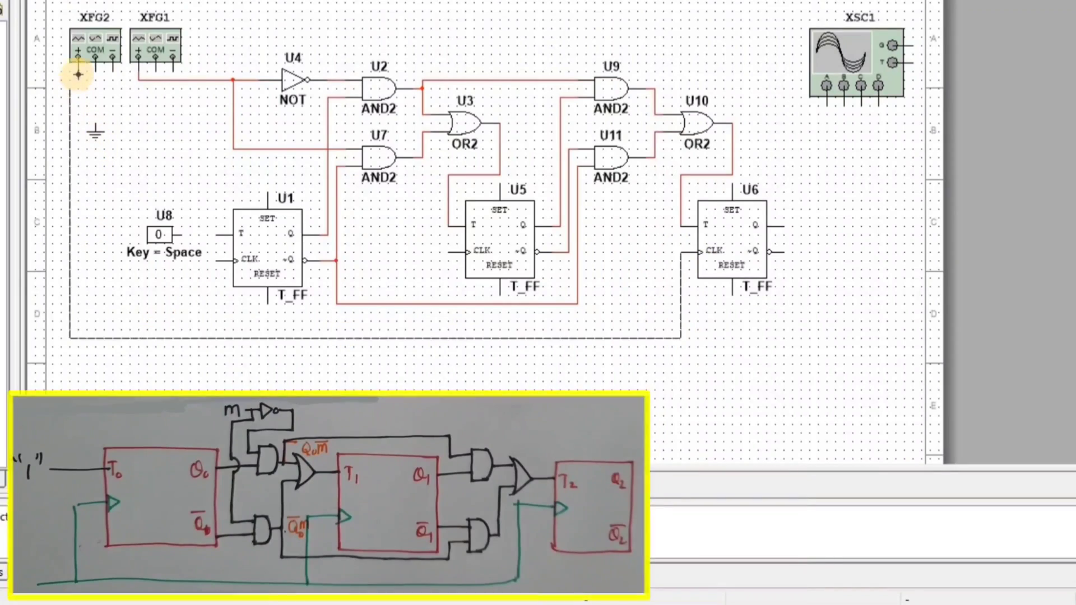
click(78, 57)
click(449, 252)
click(448, 338)
click(234, 259)
click(216, 337)
click(234, 235)
Connect the COM terminals of XFG2 and XFG1 to ground
click(178, 234)
click(95, 57)
click(95, 131)
click(156, 58)
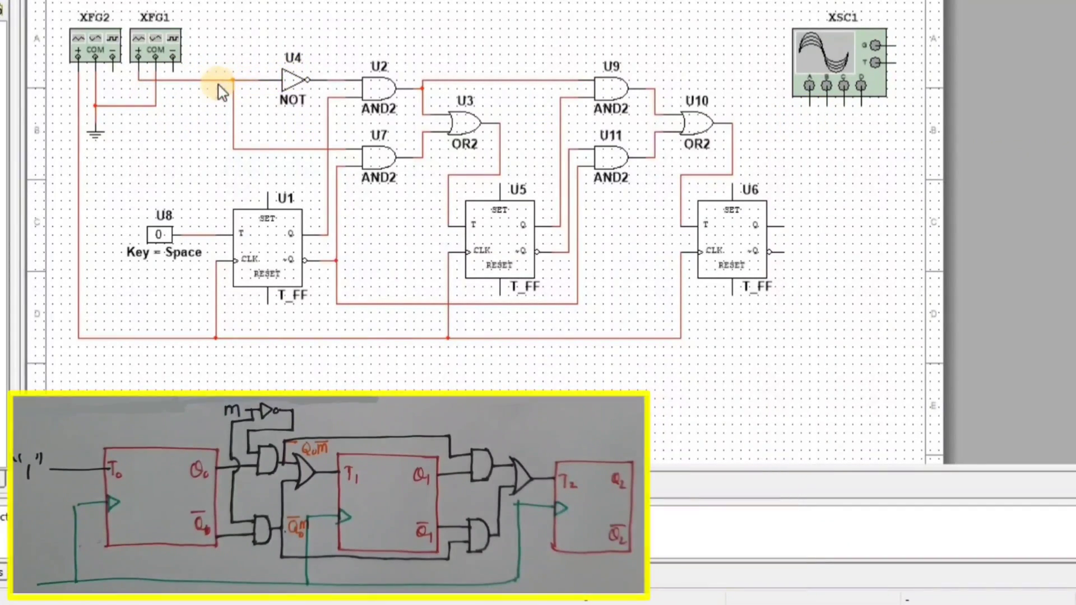
Wire oscilloscope channel A to the XFG1 mode line
click(811, 123)
click(106, 353)
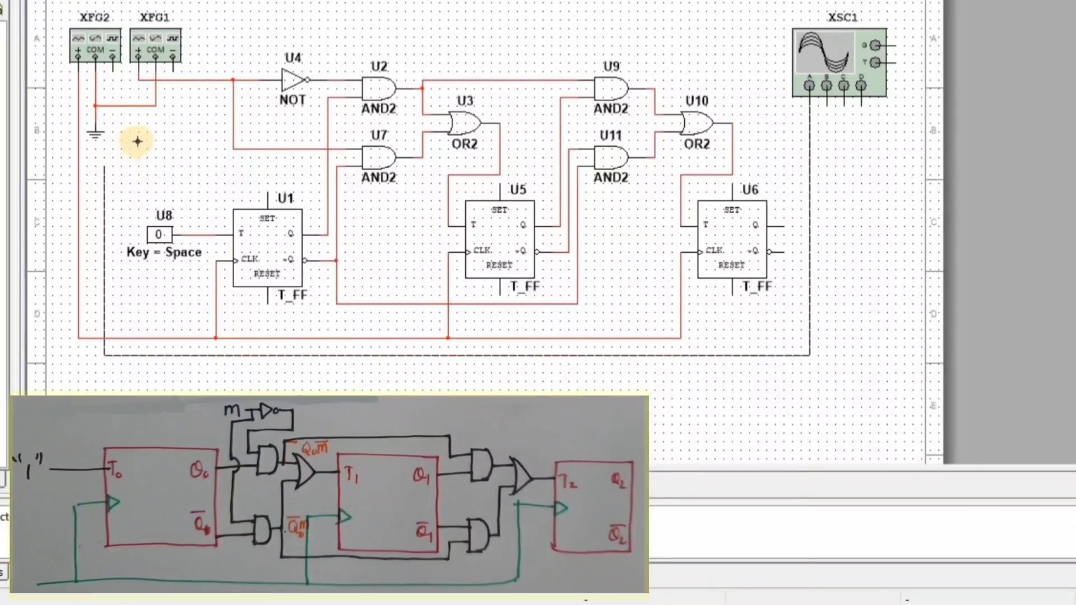
click(140, 174)
click(137, 80)
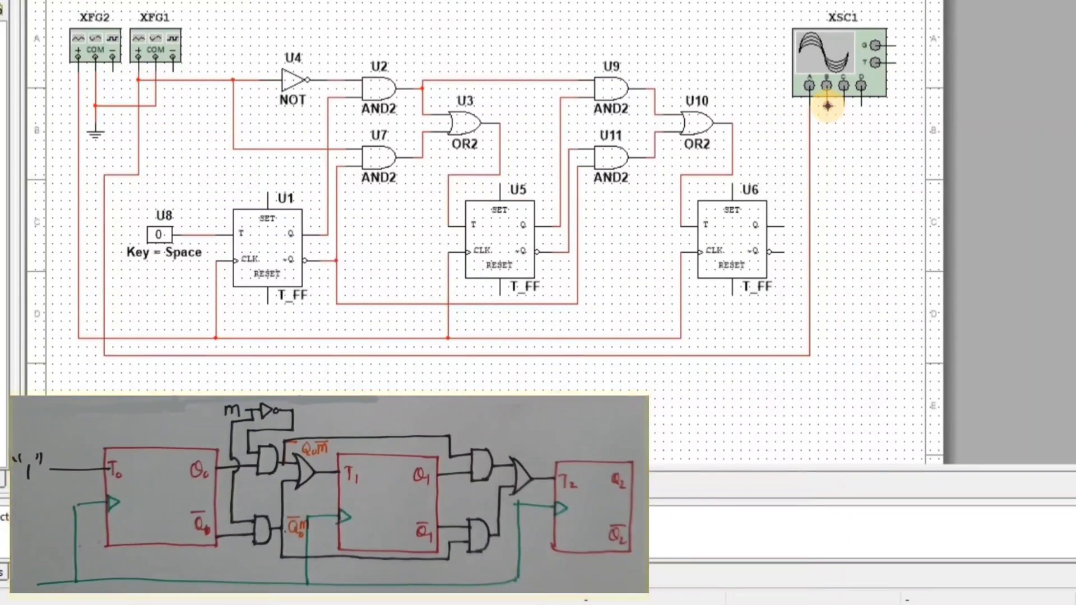
Wire scope channels B, C, D to the Q outputs of U1, U5, U6 and switch U8 to 1
click(354, 372)
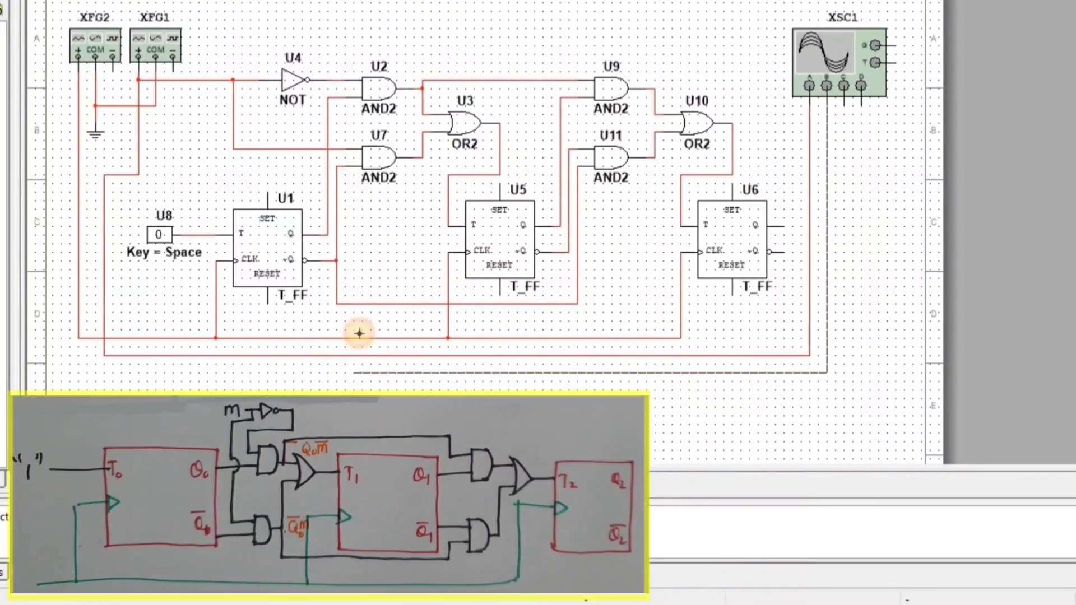
click(328, 236)
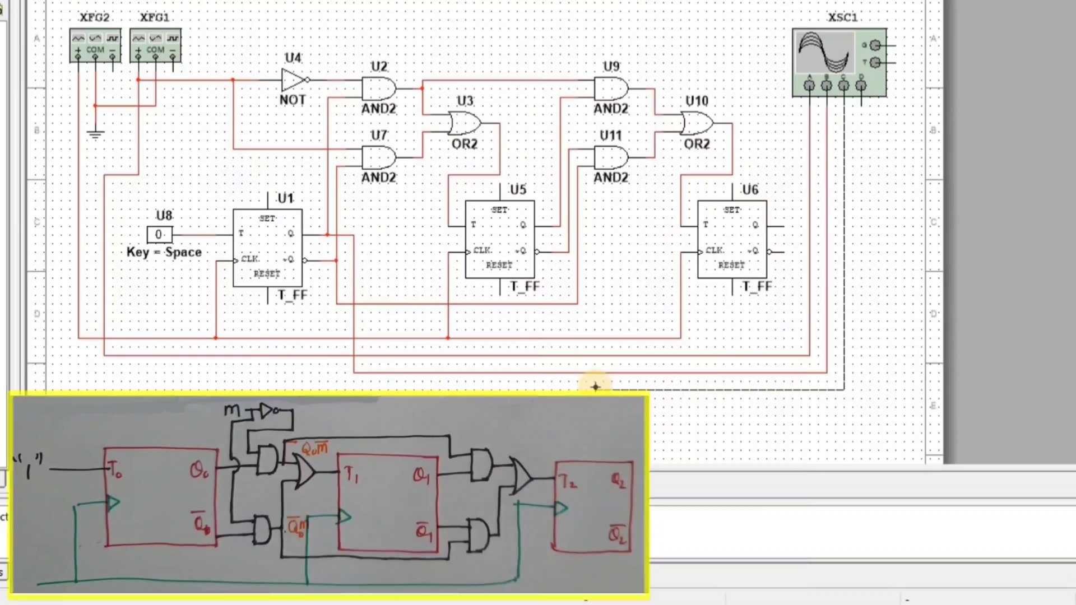
click(843, 85)
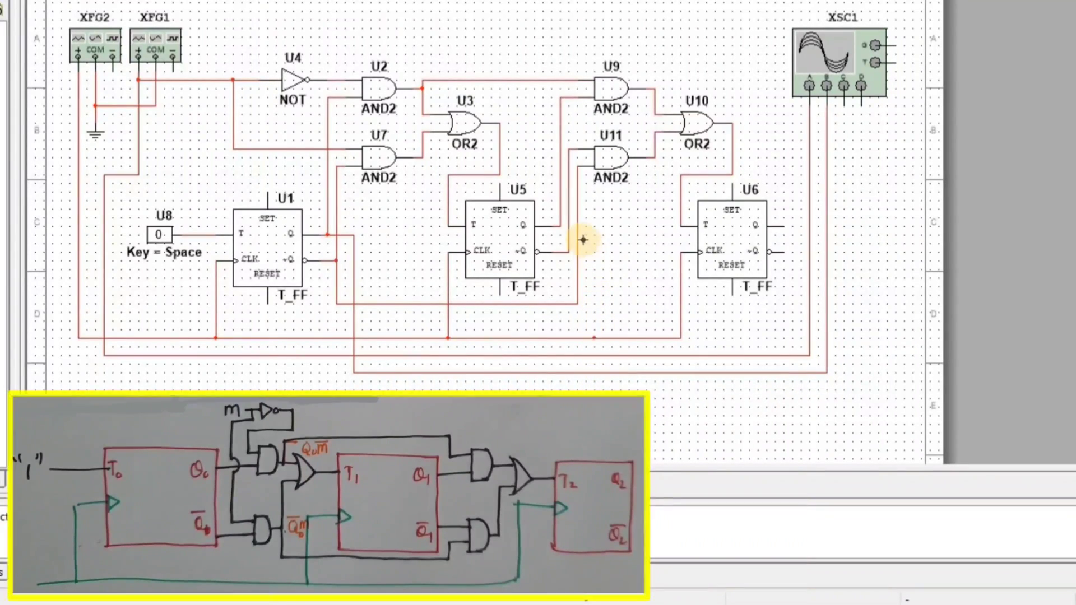
click(559, 225)
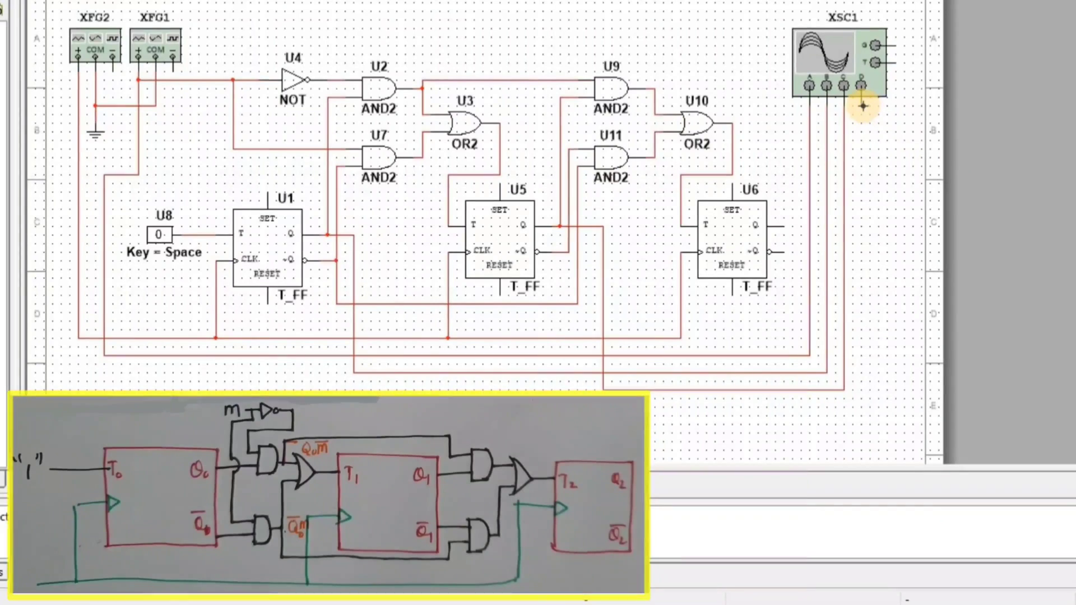
click(861, 87)
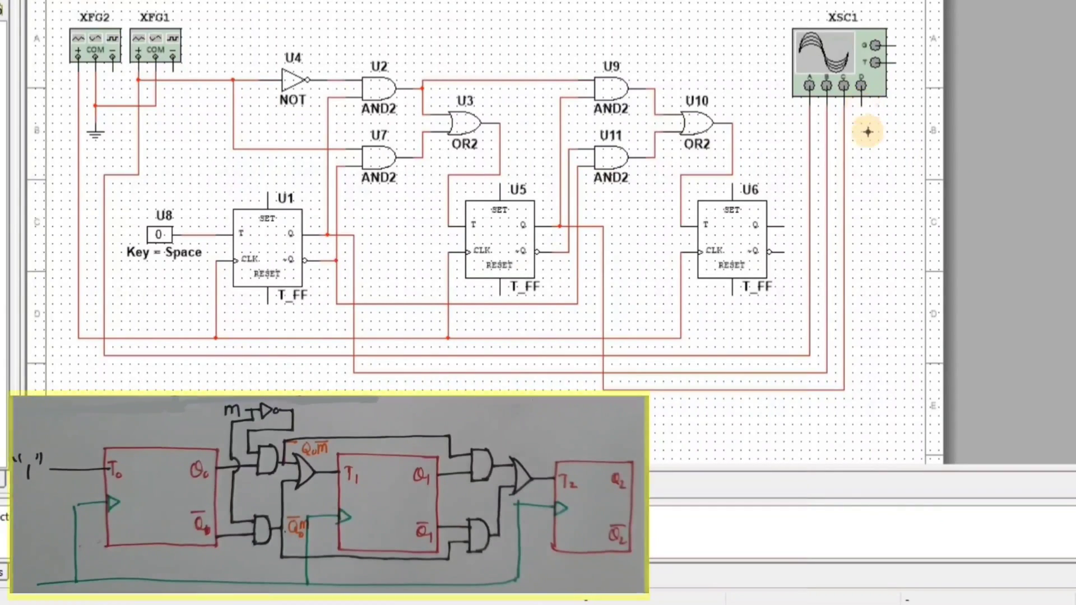
click(784, 227)
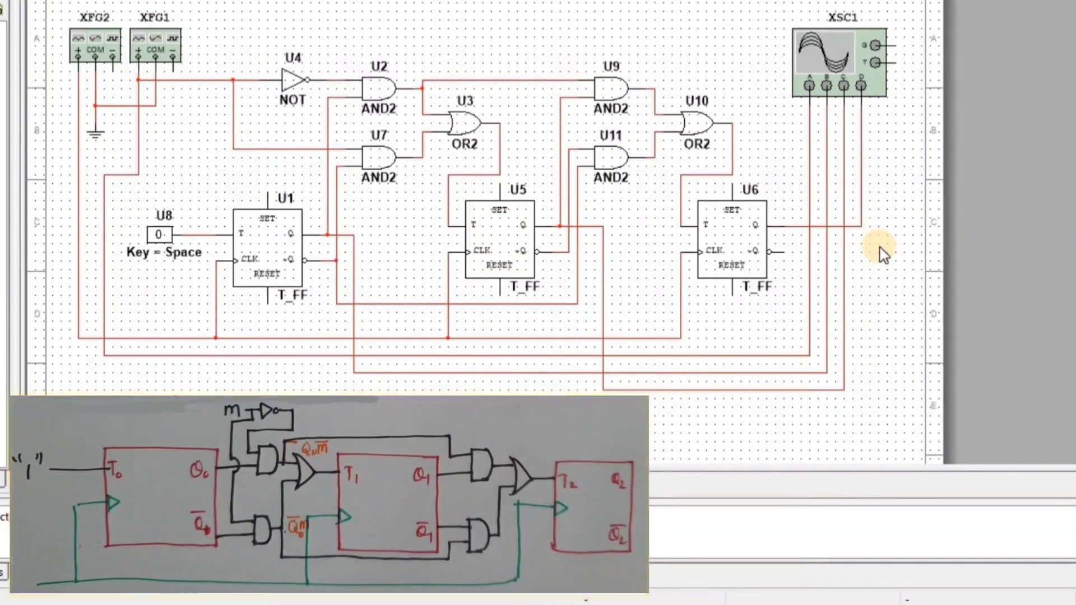
click(163, 241)
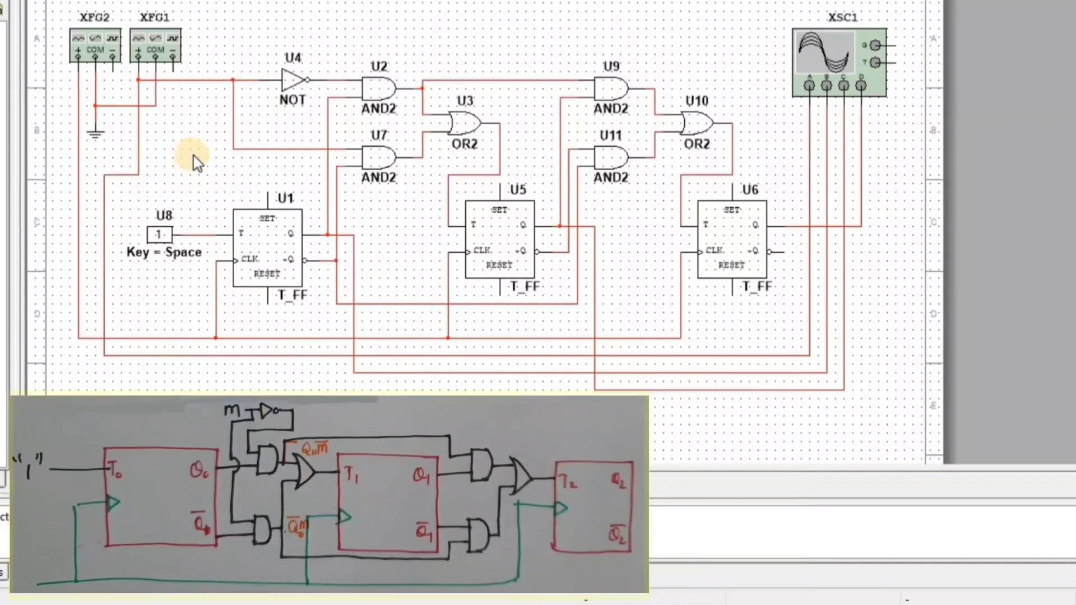
Set clock generator XFG2 to a 4000 Hz square wave
double_click(101, 59)
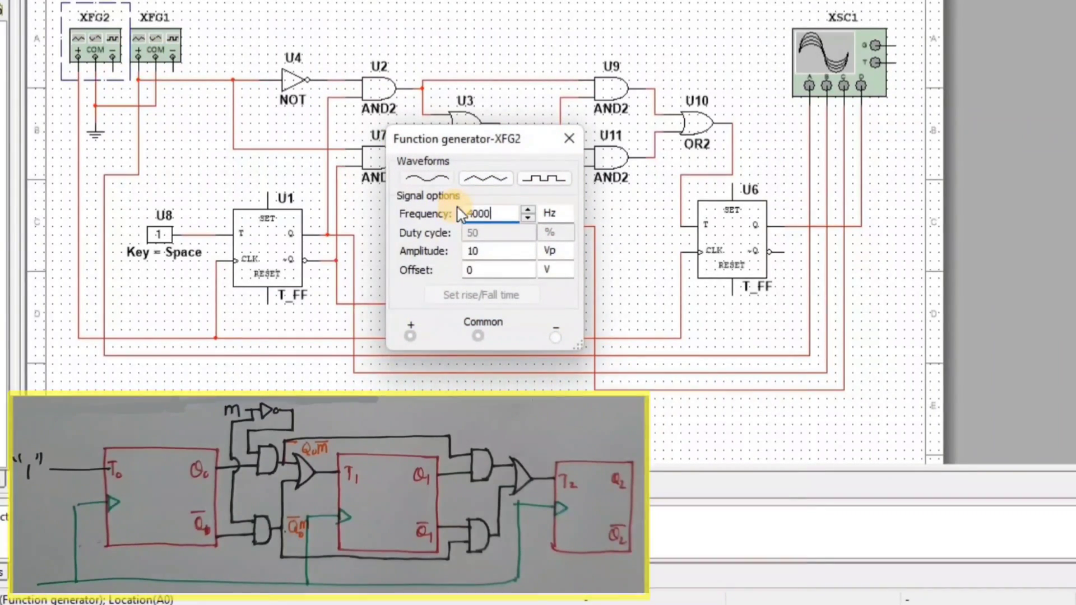
click(557, 179)
click(557, 179)
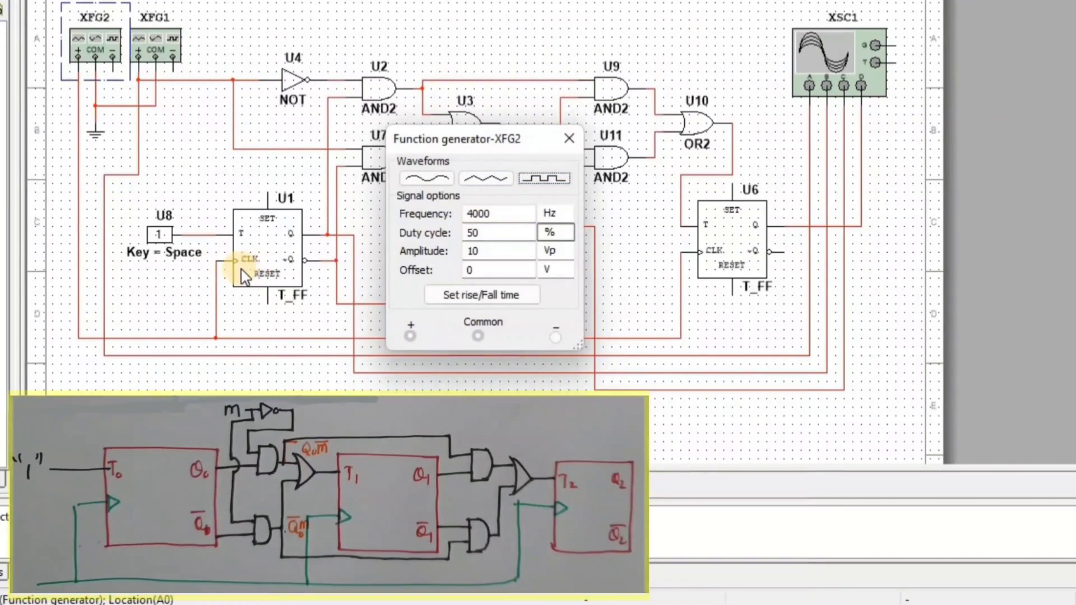
click(569, 138)
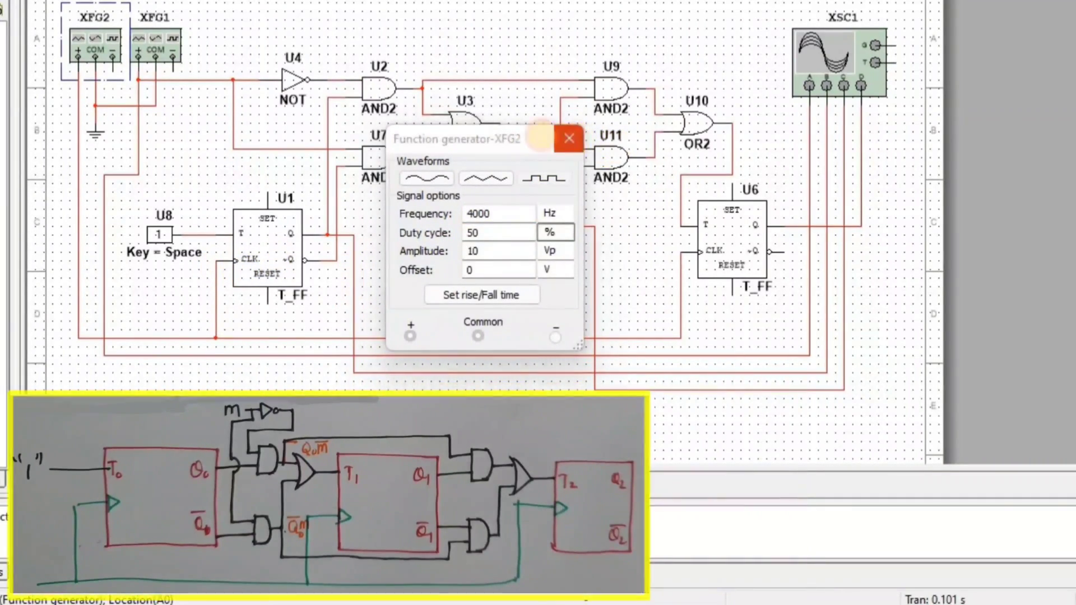
Set mode generator XFG1 to a 250 Hz square wave
double_click(158, 43)
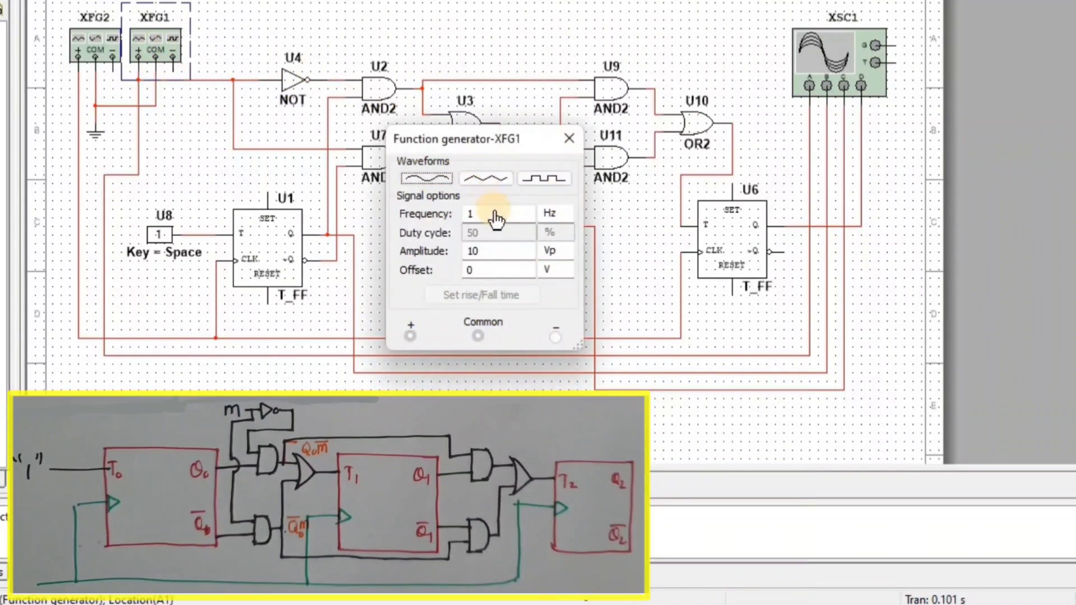
double_click(462, 214)
text(25)
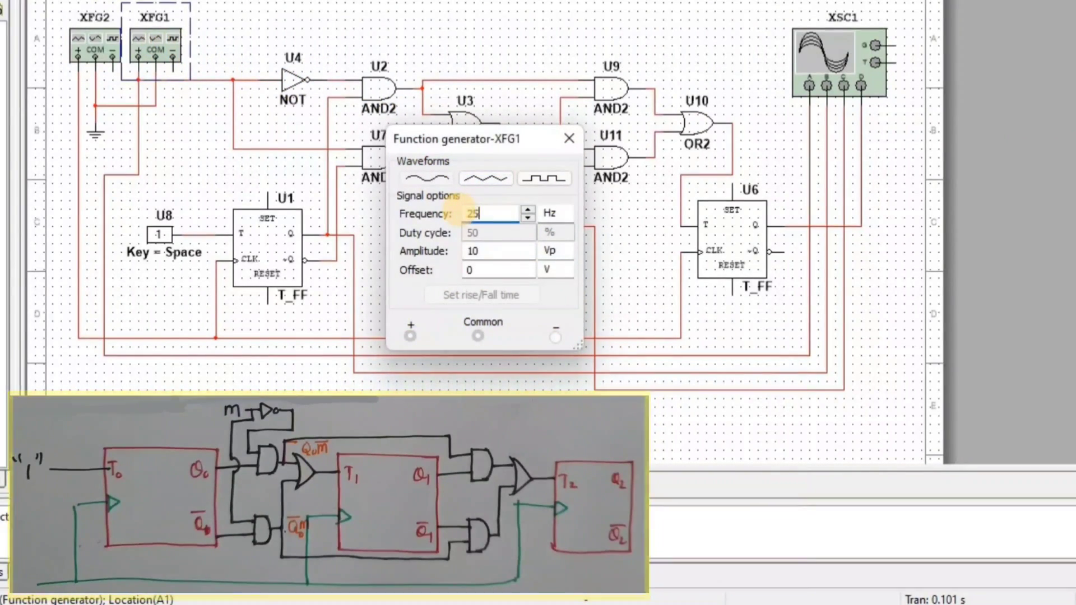
text(0)
click(548, 178)
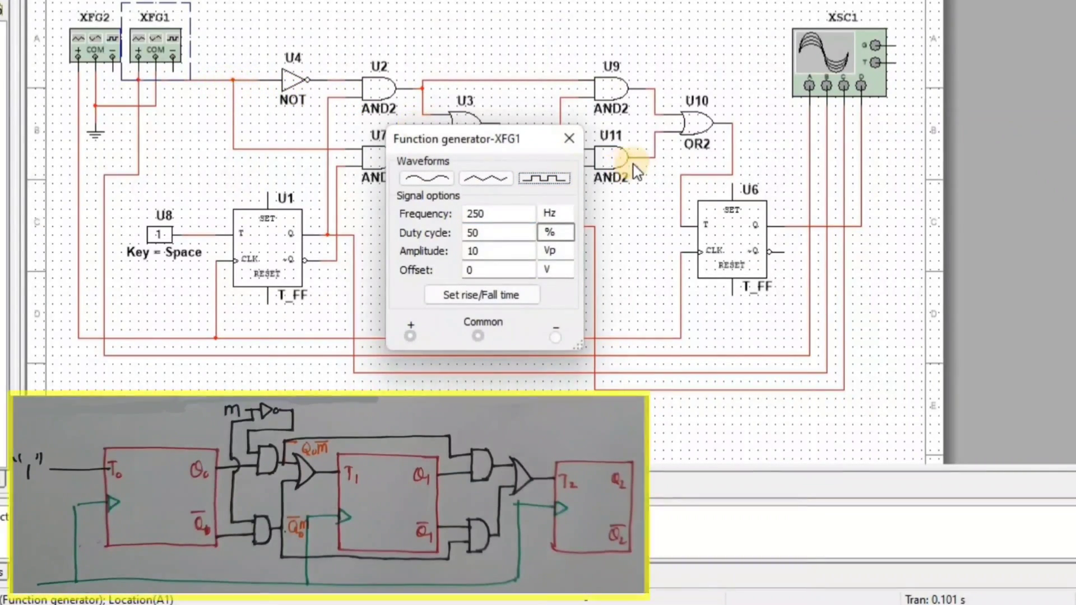
click(570, 138)
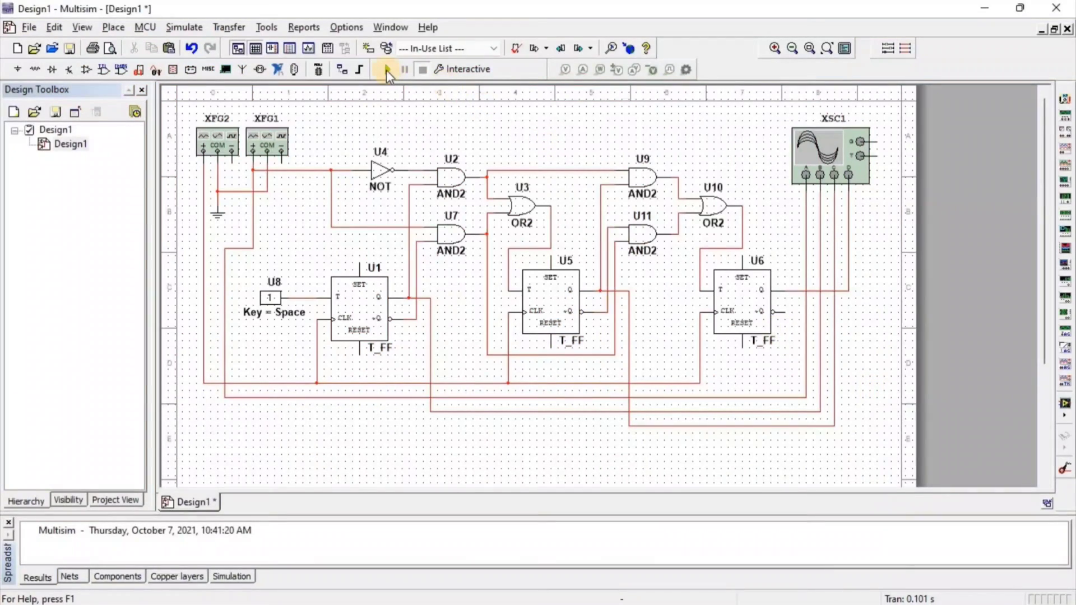
Run the simulation, open the oscilloscope display, then stop the simulation
click(385, 70)
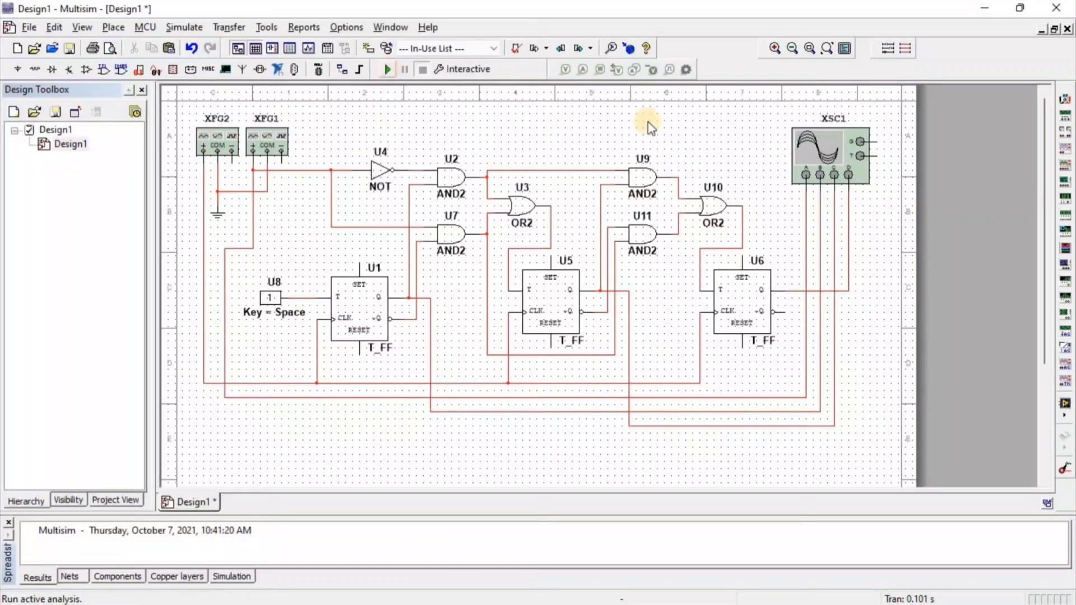
double_click(839, 148)
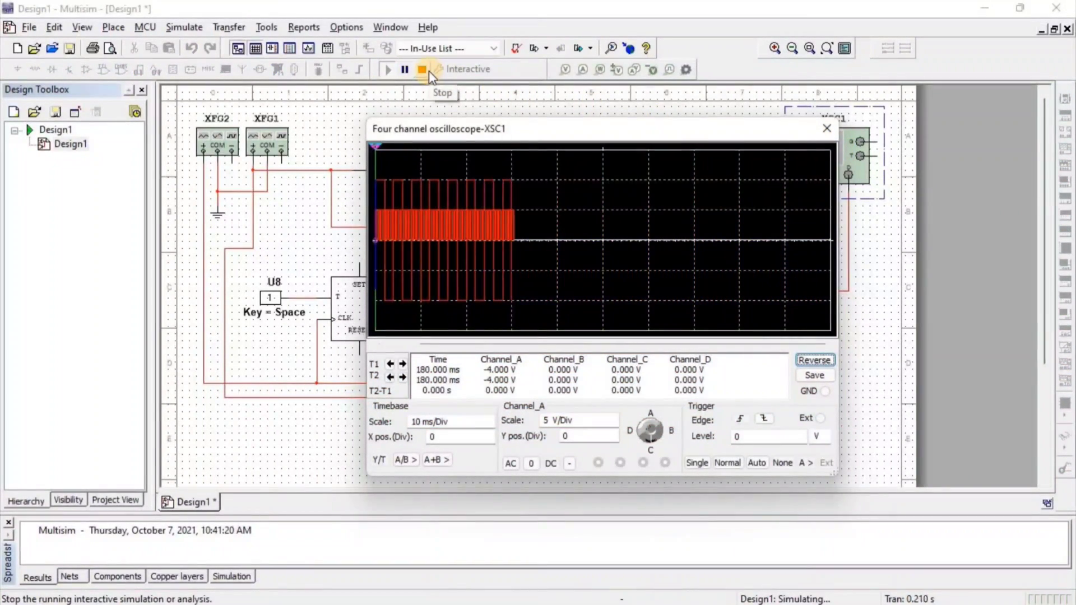
click(427, 70)
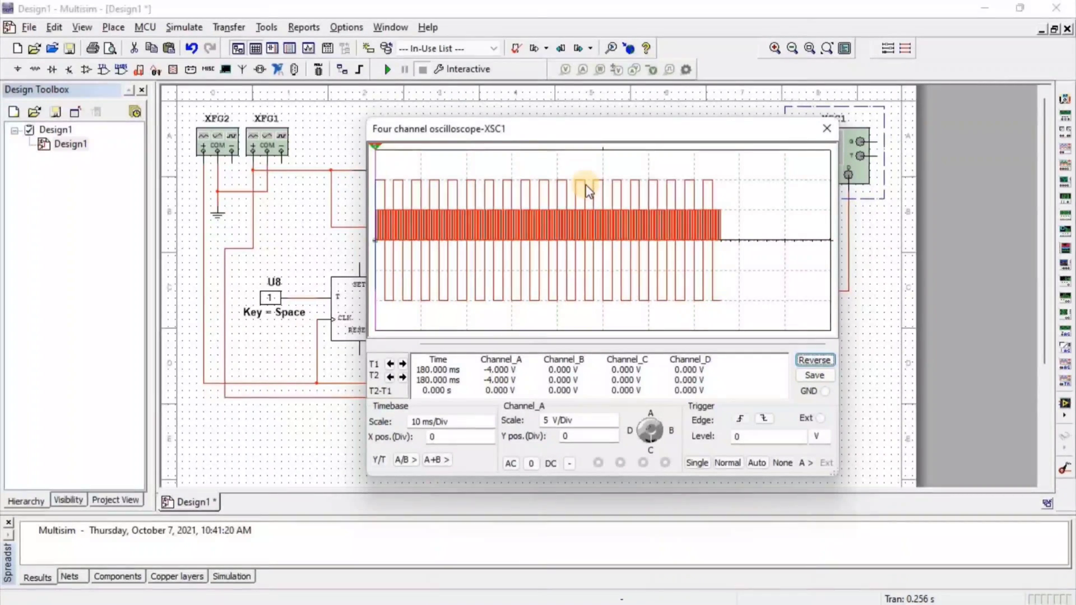
Set channel A to 20 V/Div, offset channels A, C and D (-2.6), and set timebase to 1 ms/Div
click(580, 420)
click(614, 416)
click(615, 416)
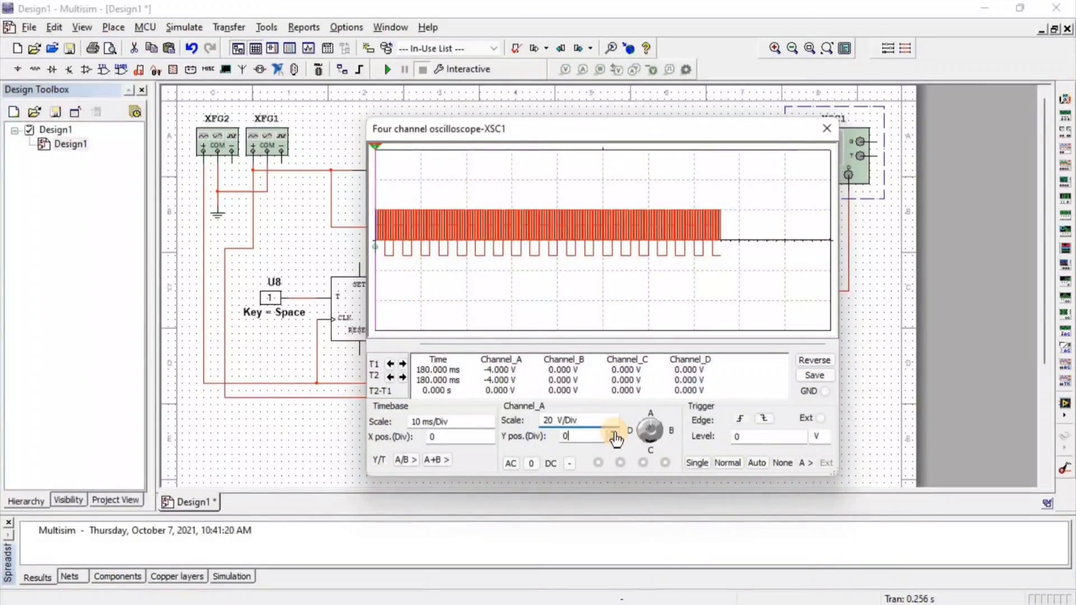
click(614, 433)
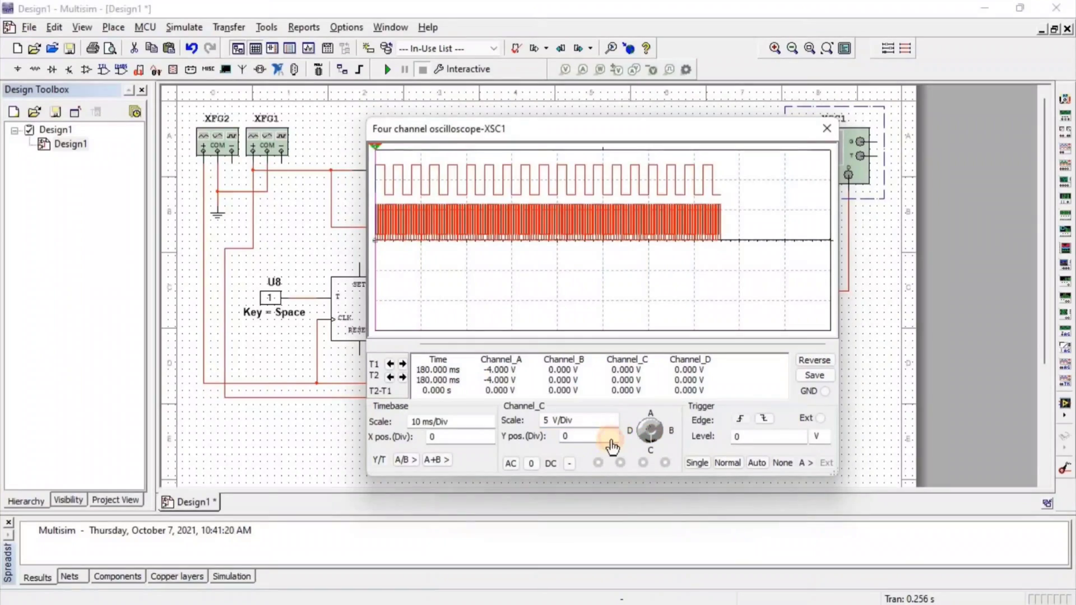
click(614, 441)
click(642, 432)
click(615, 440)
click(489, 427)
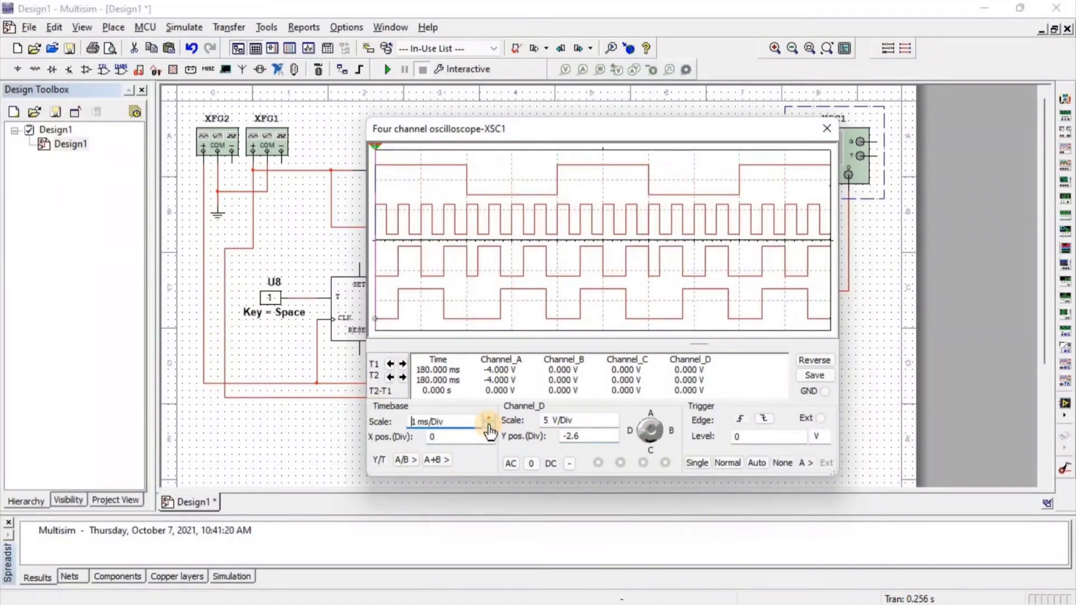